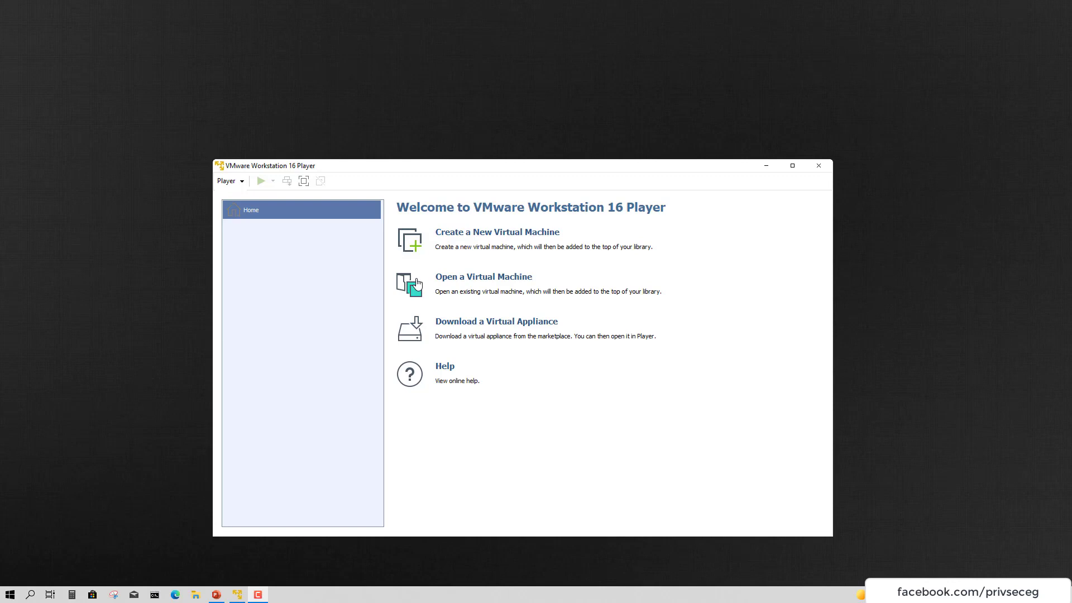
# Start a new virtual machine set to install the operating system later, reaching the Linux guest page
pyautogui.click(475, 233)
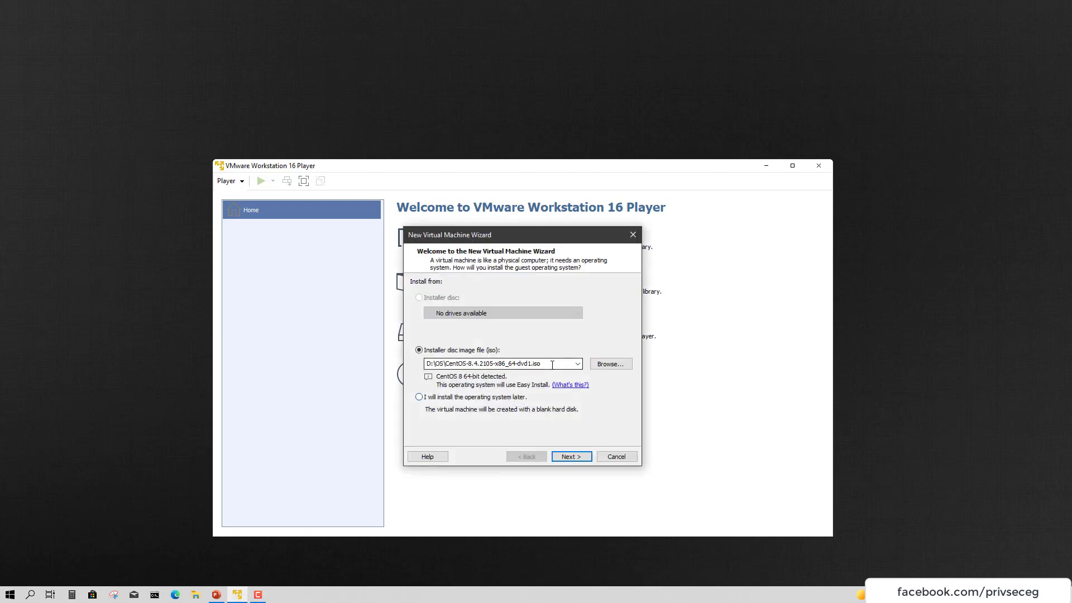
pyautogui.click(552, 363)
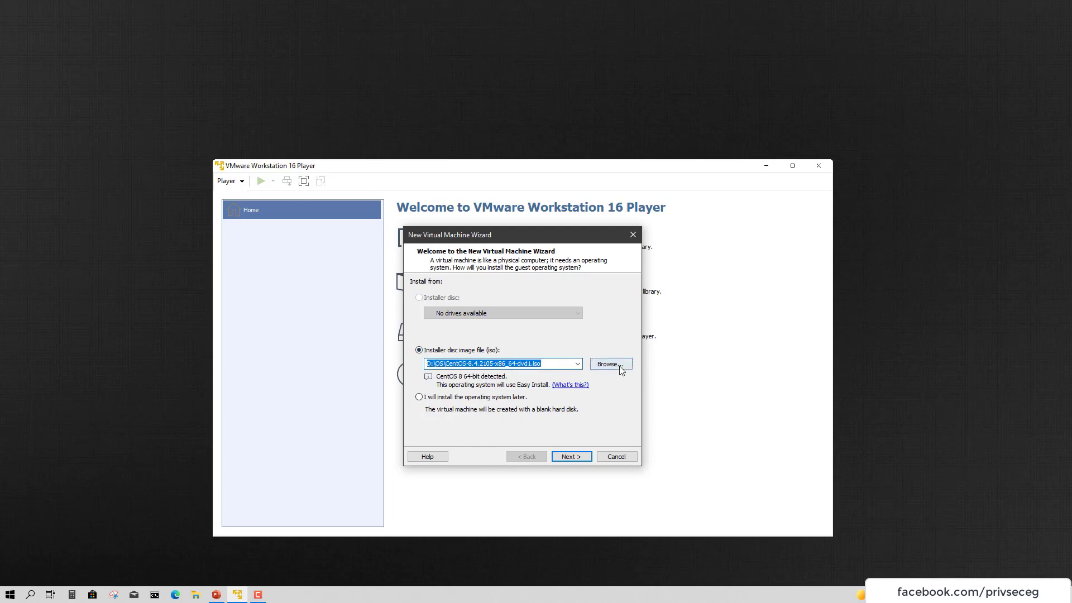
pyautogui.click(493, 399)
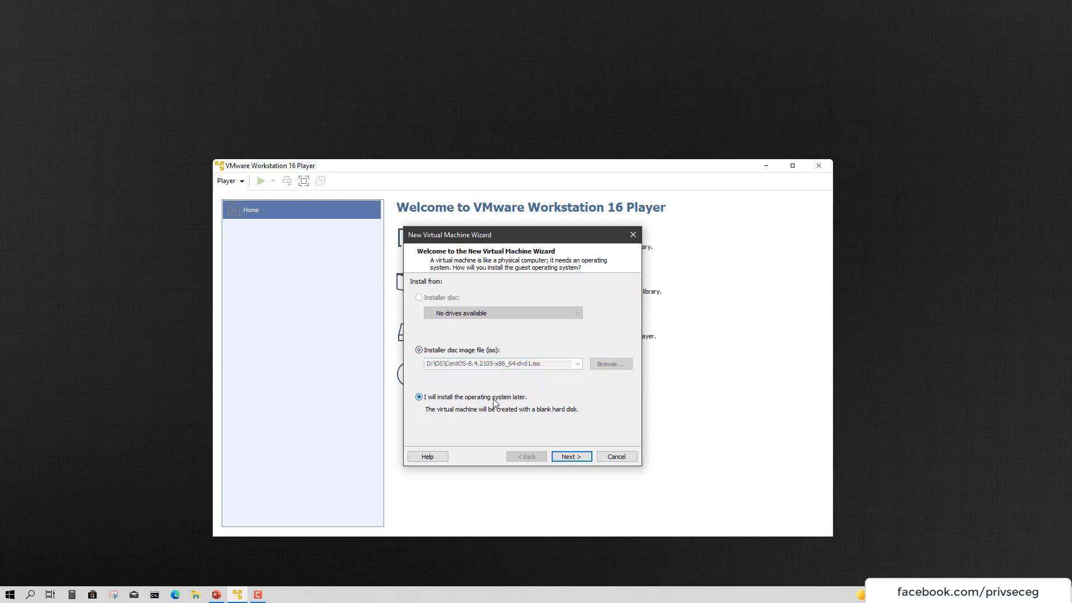
pyautogui.click(571, 457)
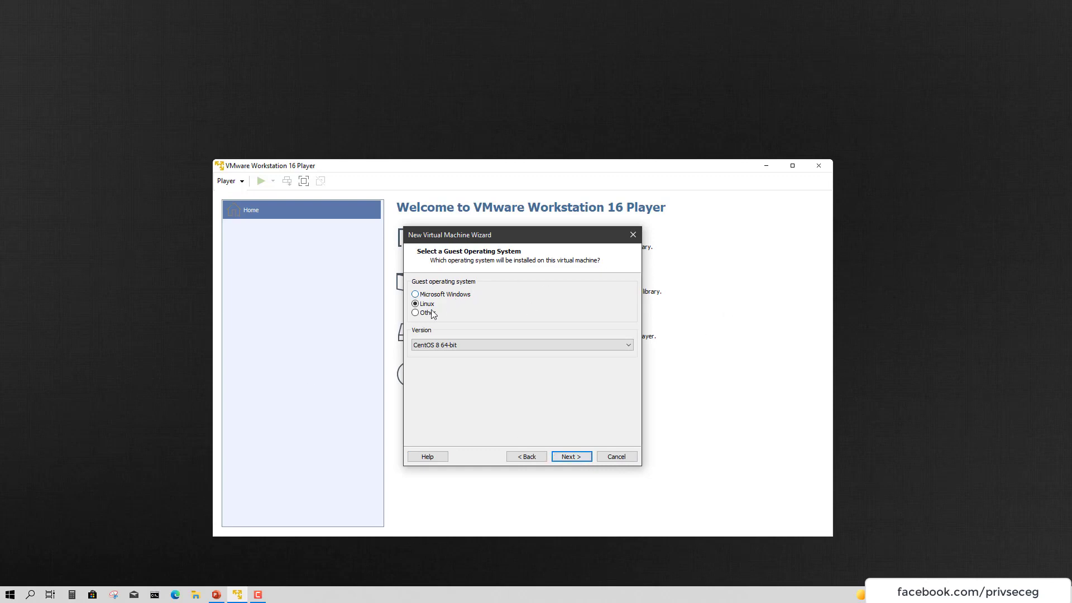
# Keep CentOS 8 64-bit as the guest OS version and continue to naming
pyautogui.click(472, 346)
pyautogui.click(491, 355)
pyautogui.click(583, 457)
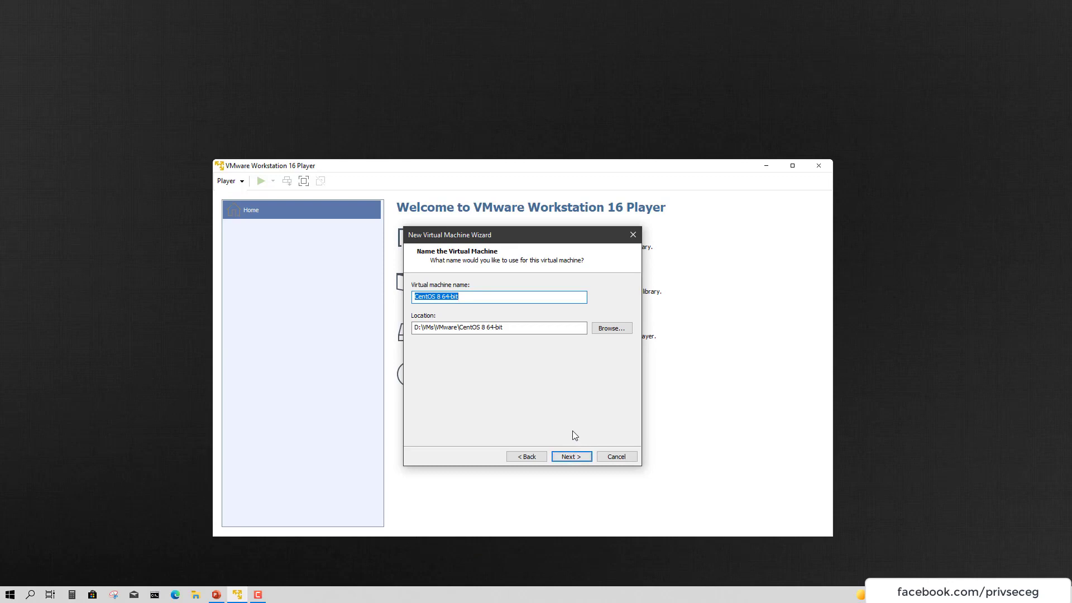
# Keep the name CentOS 8 64-bit and location D:\VMs\VMware\CentOS 8 64-bit, moving the wizard aside
pyautogui.press('Tab')
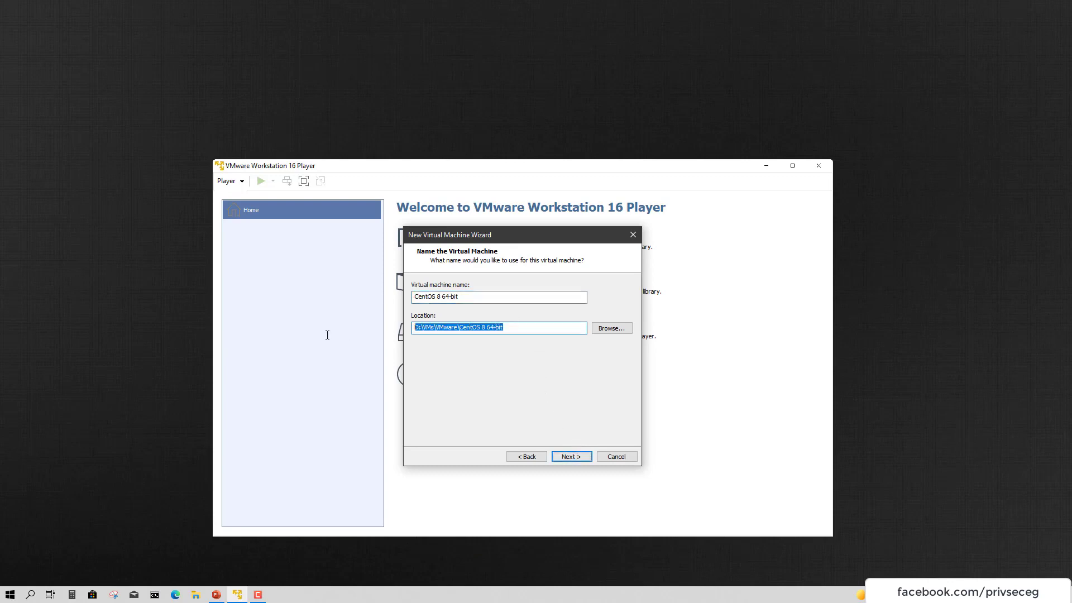
pyautogui.click(492, 330)
pyautogui.moveTo(493, 334); pyautogui.dragTo(413, 333)
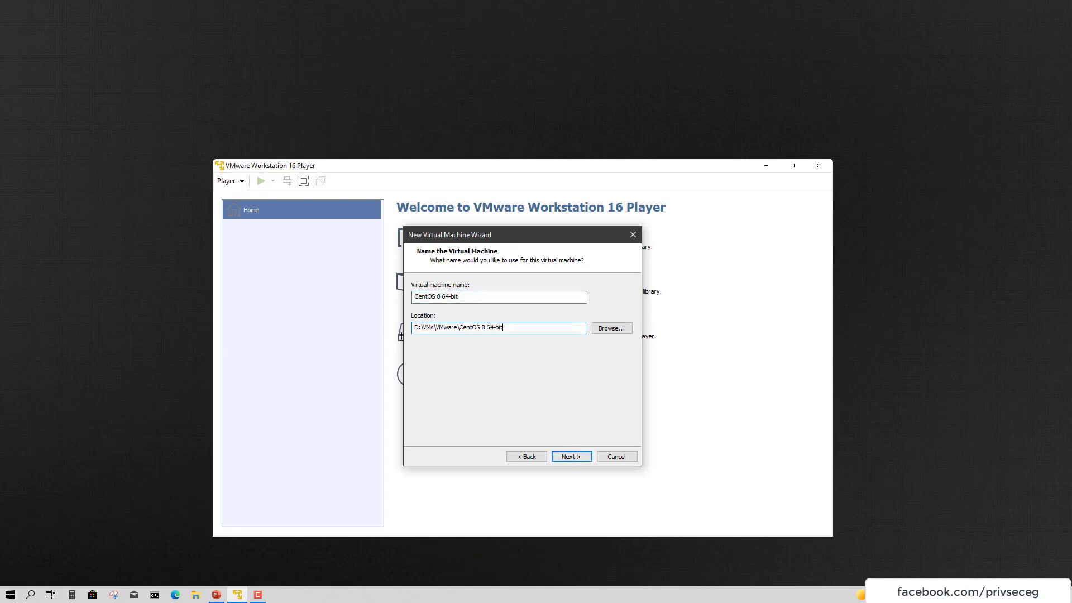
pyautogui.press('BackSpace')
pyautogui.hotkey('ctrl', 'z')
pyautogui.press('End')
pyautogui.moveTo(460, 327); pyautogui.dragTo(581, 339)
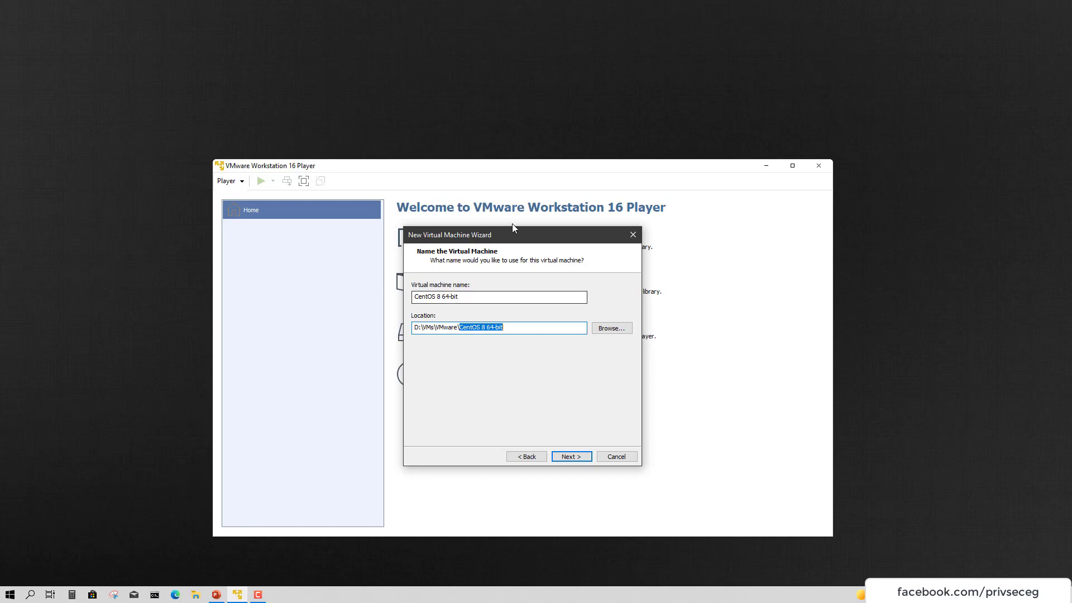
pyautogui.moveTo(482, 240); pyautogui.dragTo(749, 258)
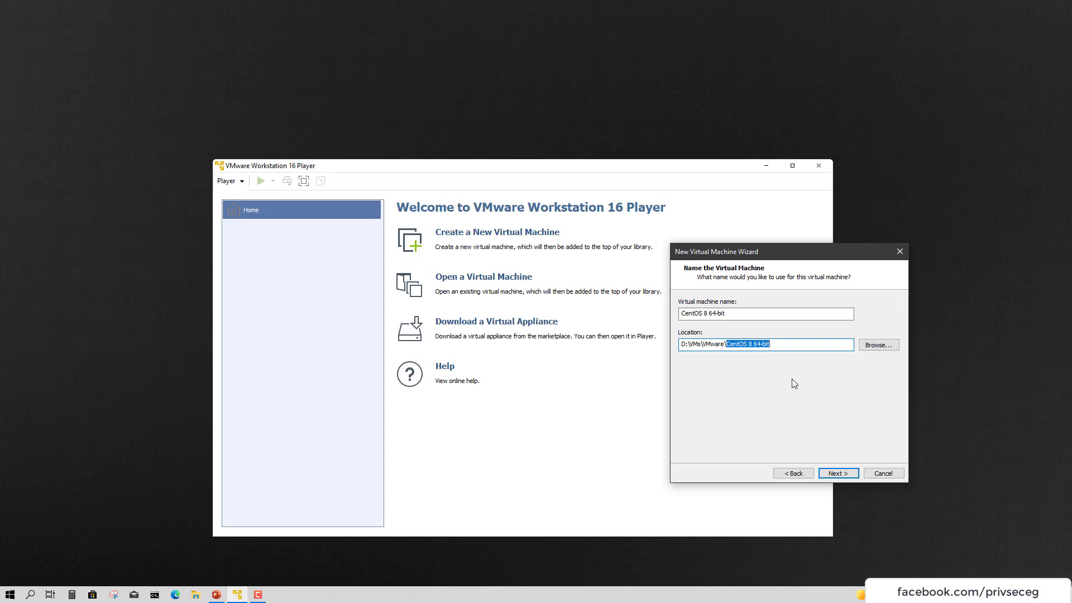
# Set the maximum disk size to 40 GB
pyautogui.click(846, 474)
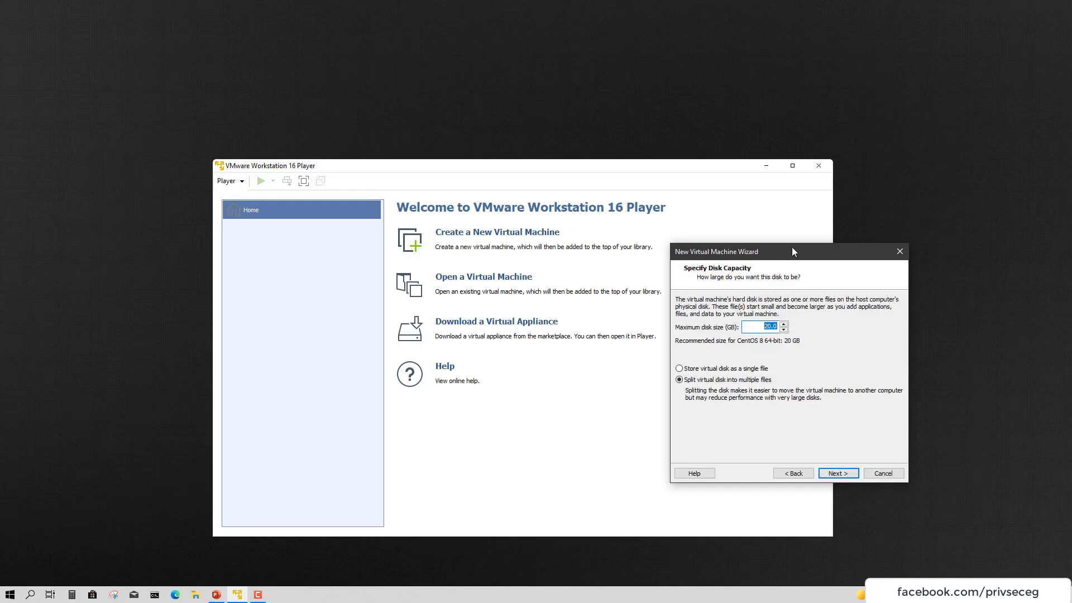
pyautogui.moveTo(792, 252); pyautogui.dragTo(511, 253)
pyautogui.write('40')
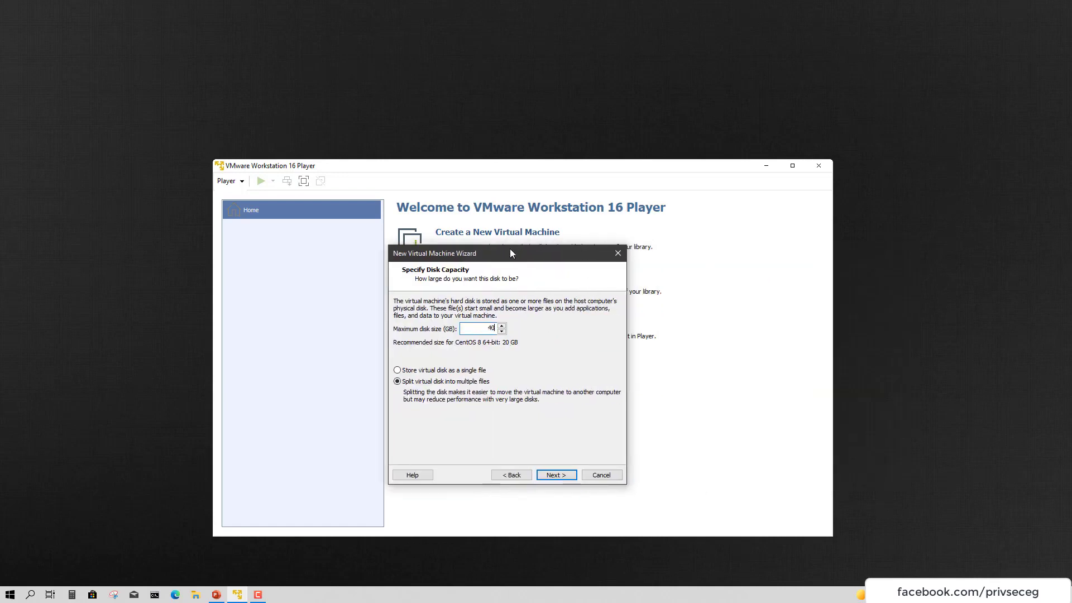
pyautogui.click(564, 476)
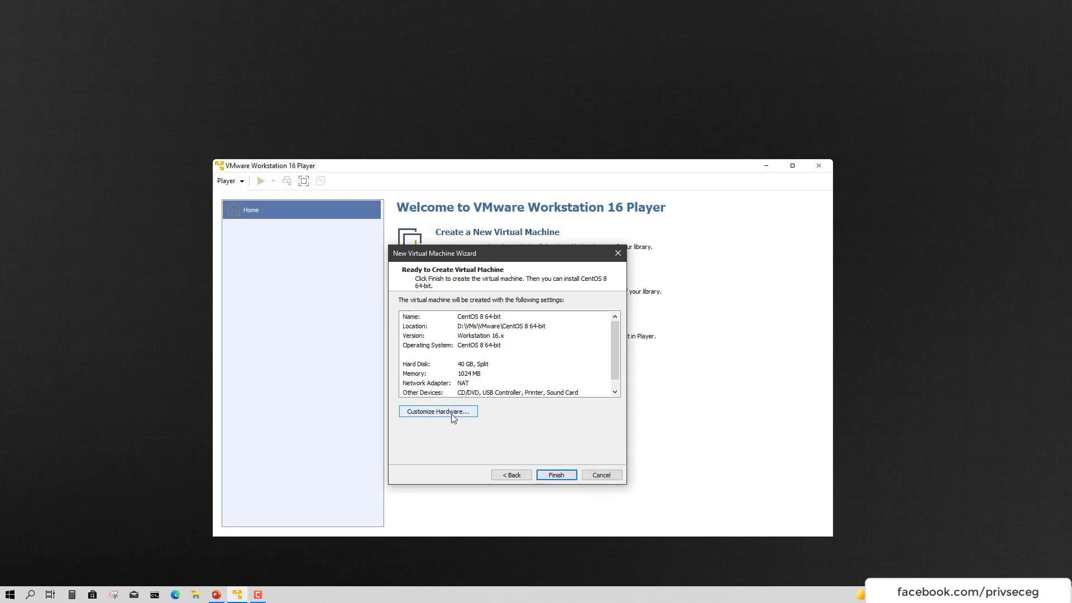
# Customize hardware: raise memory to 4 GB and remove the virtual printer
pyautogui.click(452, 412)
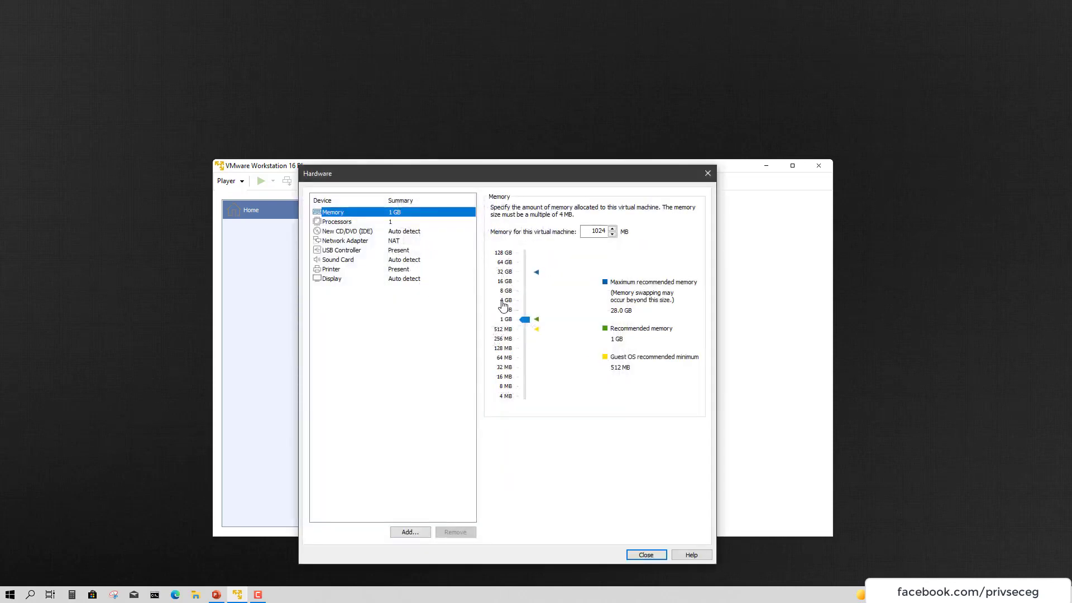
pyautogui.click(506, 300)
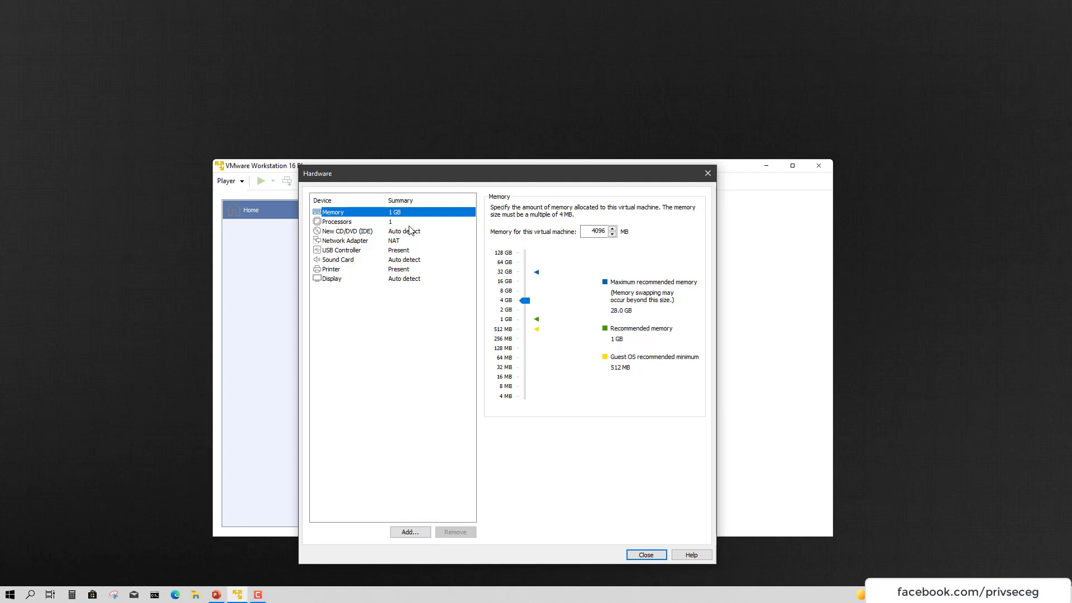
pyautogui.click(378, 270)
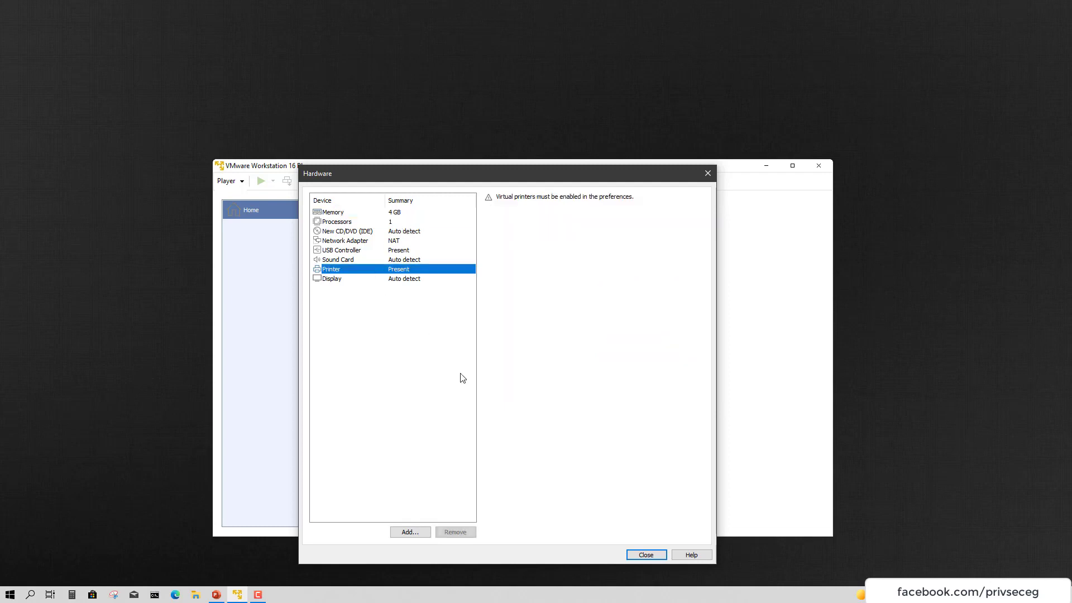
pyautogui.click(455, 532)
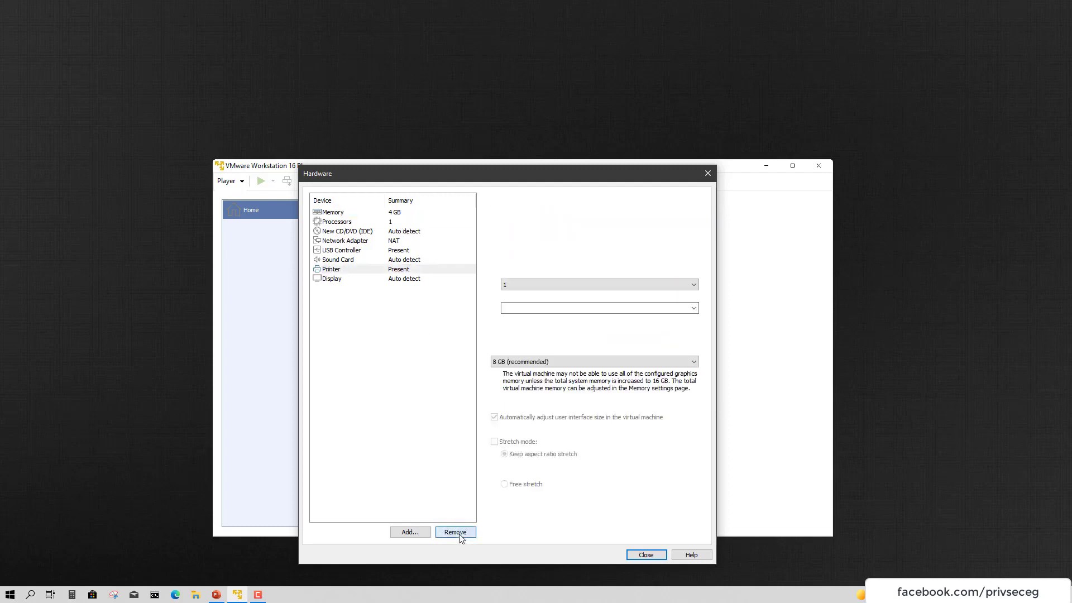
pyautogui.click(648, 555)
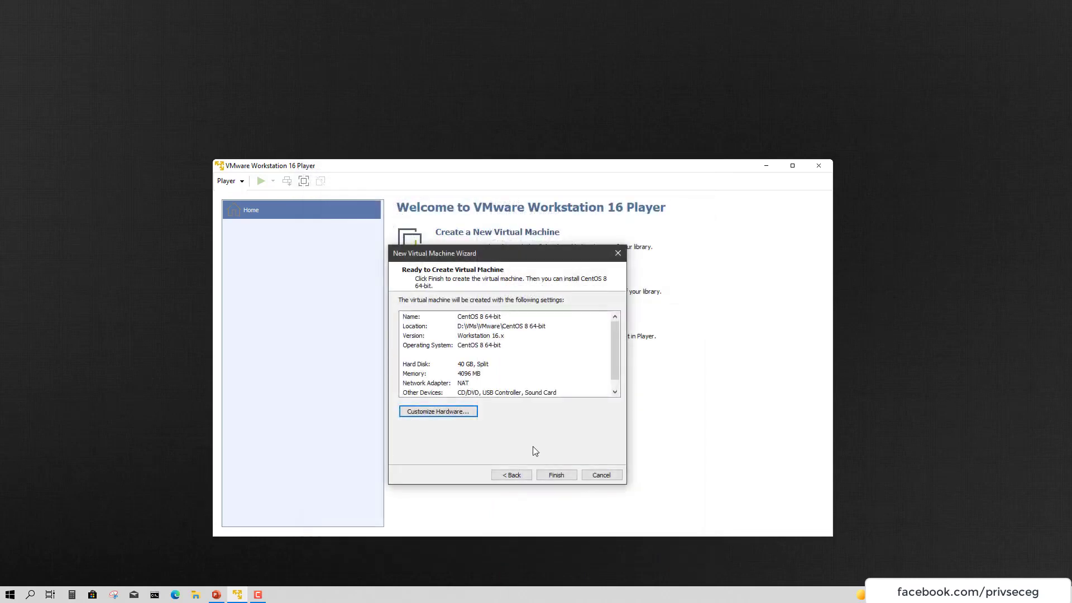
# Create the machine and set its CD/DVD (IDE) drive to use an ISO image file
pyautogui.click(556, 475)
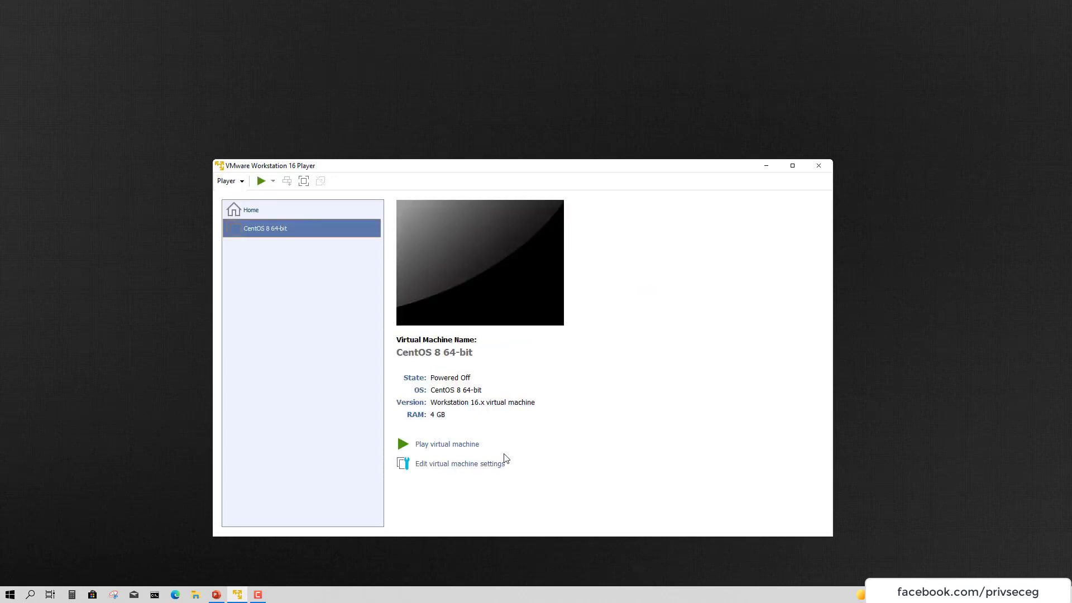
pyautogui.click(476, 463)
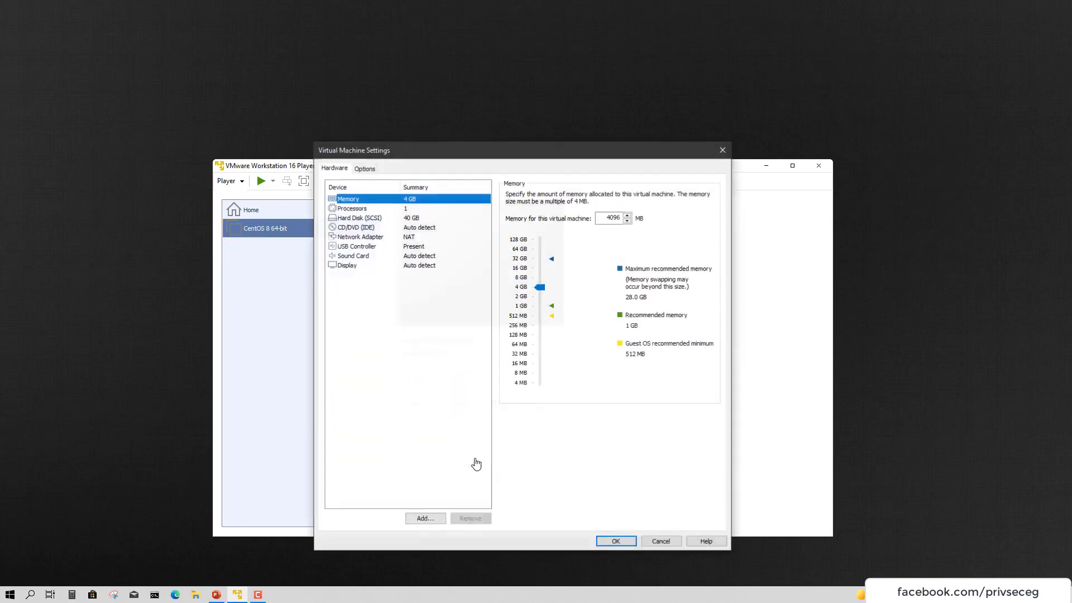
pyautogui.click(389, 227)
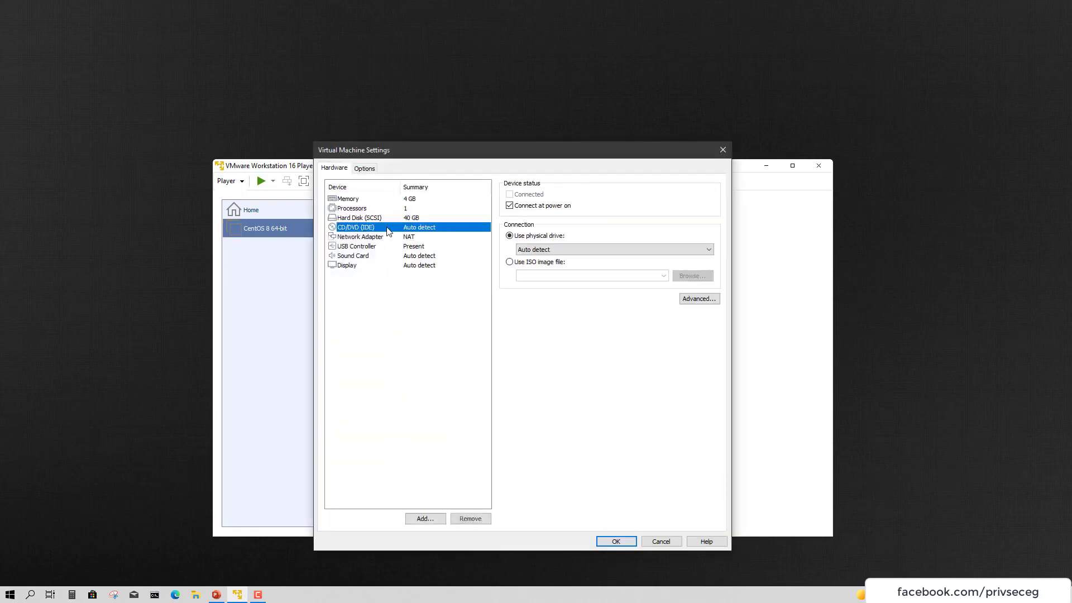
pyautogui.click(521, 264)
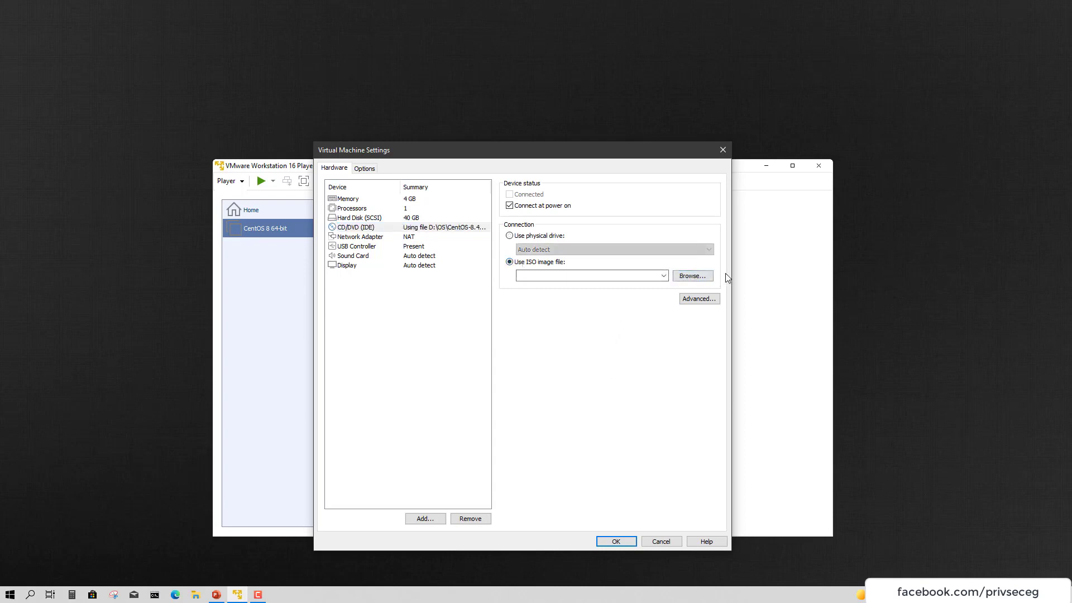
# Attach CentOS-8.4.2105-x86_64-dvd1.iso to the drive and power on the machine
pyautogui.click(696, 277)
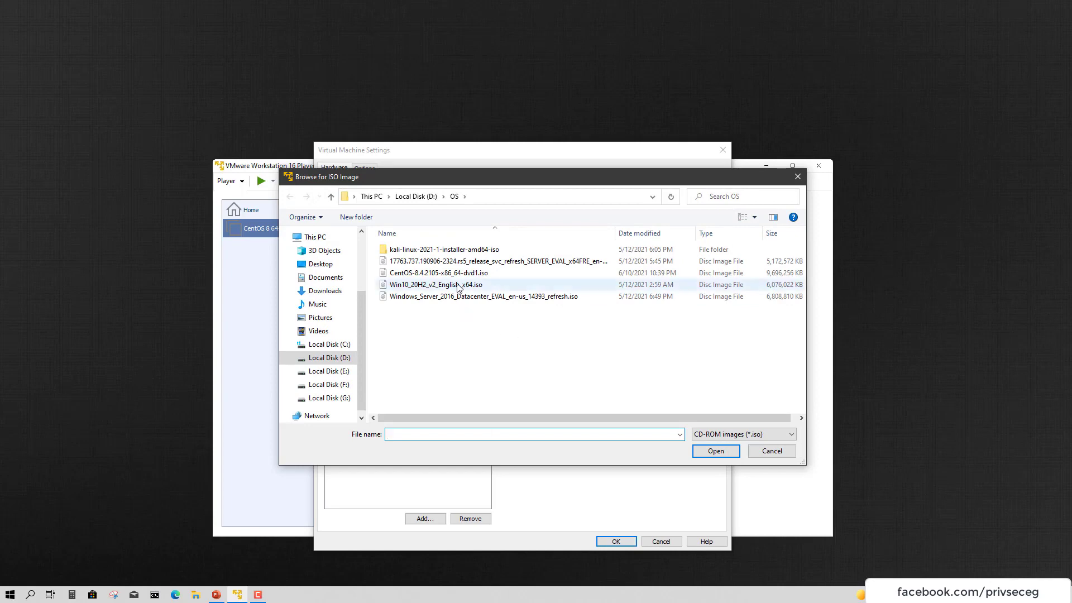
pyautogui.doubleClick(497, 274)
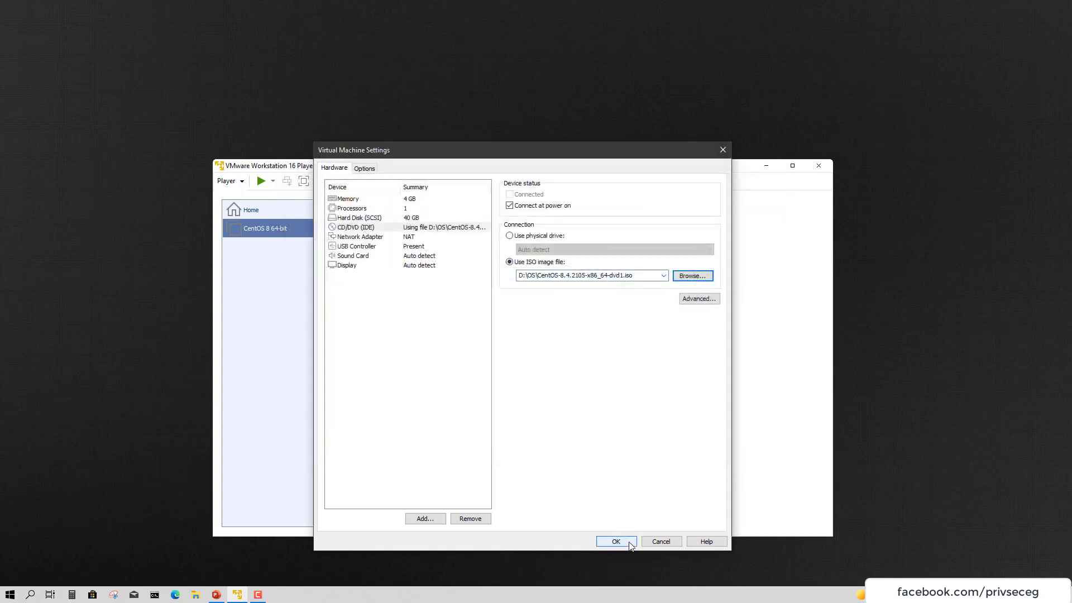
pyautogui.click(620, 541)
pyautogui.click(454, 445)
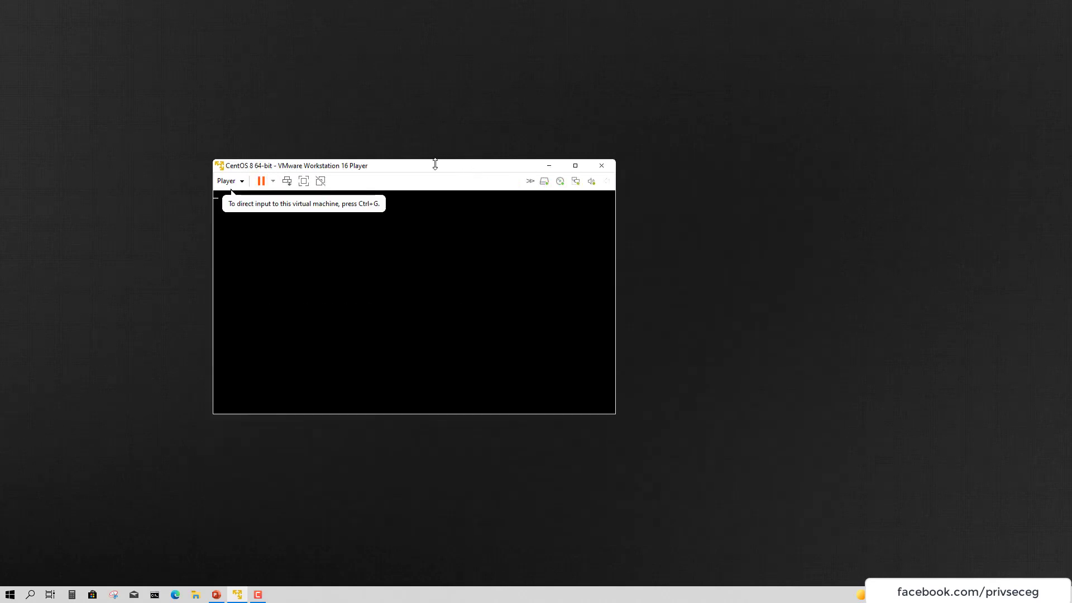
# Boot Install CentOS Linux 8 and continue with English (United States) to the Installation Summary
pyautogui.click(547, 271)
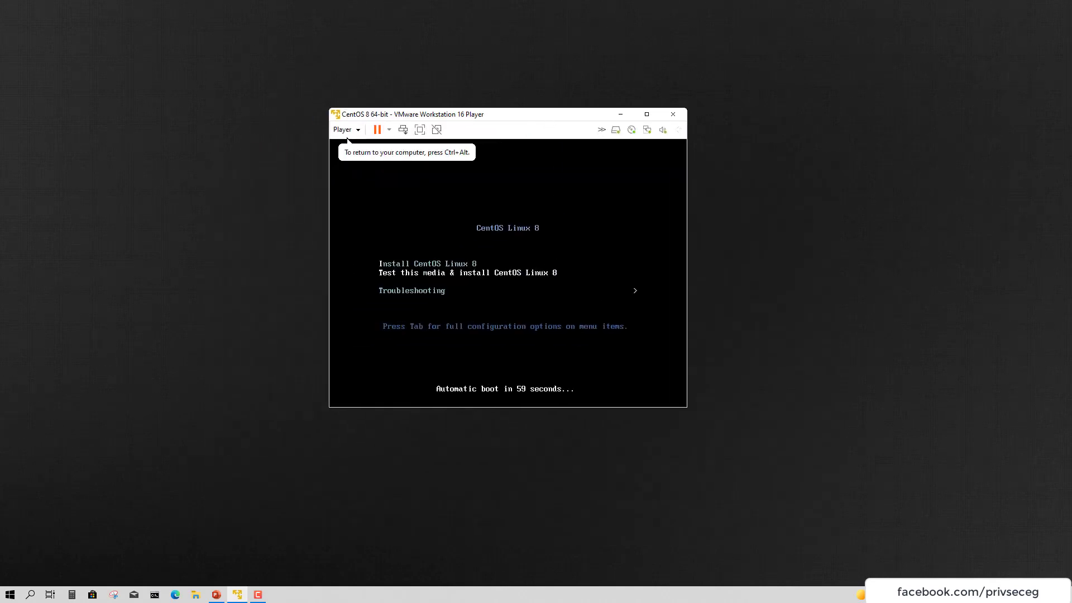
pyautogui.press('Down')
pyautogui.press('Up')
pyautogui.press('Up')
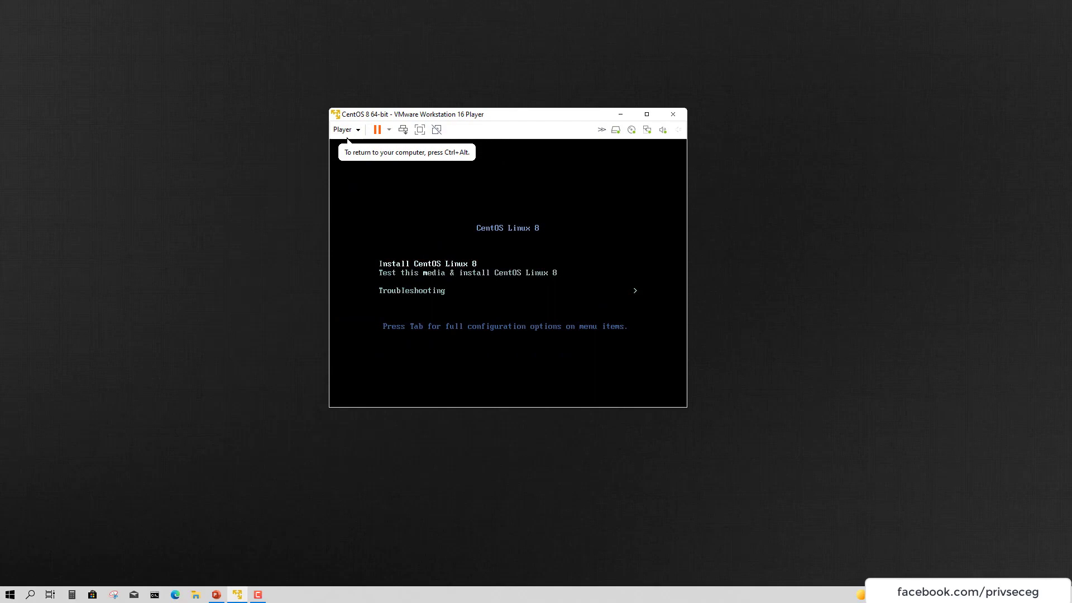
pyautogui.press('Return')
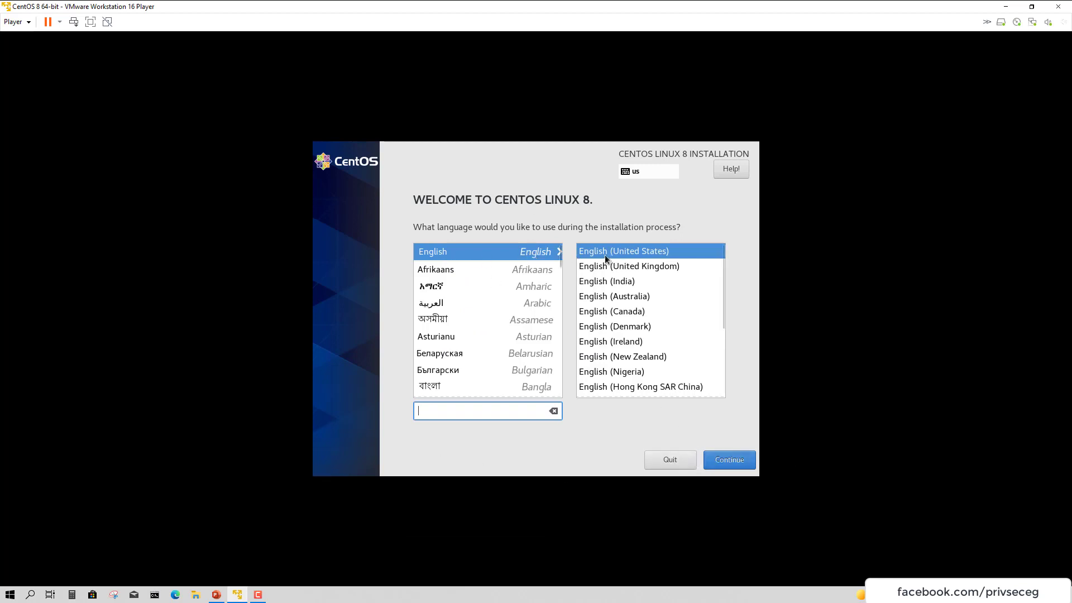
pyautogui.click(719, 453)
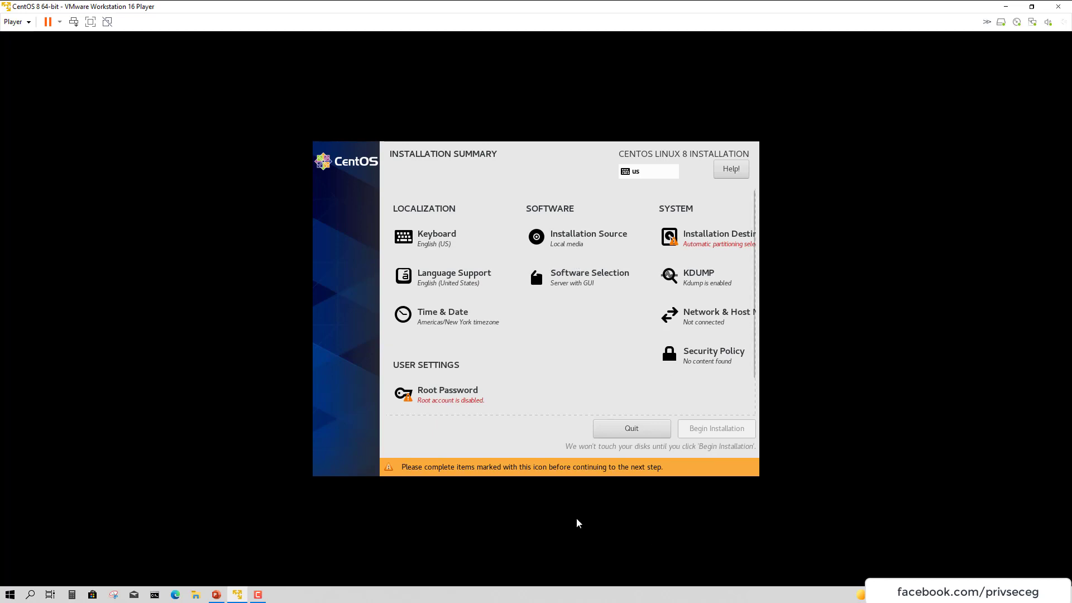
# Enter and confirm a strong root password, then return to the summary
pyautogui.click(441, 405)
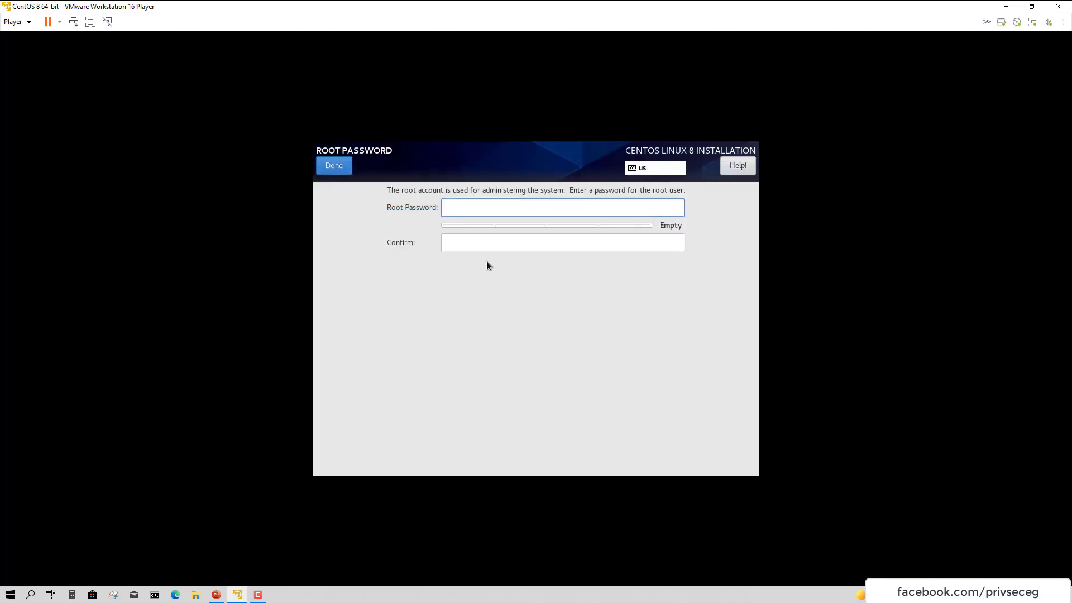
pyautogui.hotkey('ctrl', 'a')
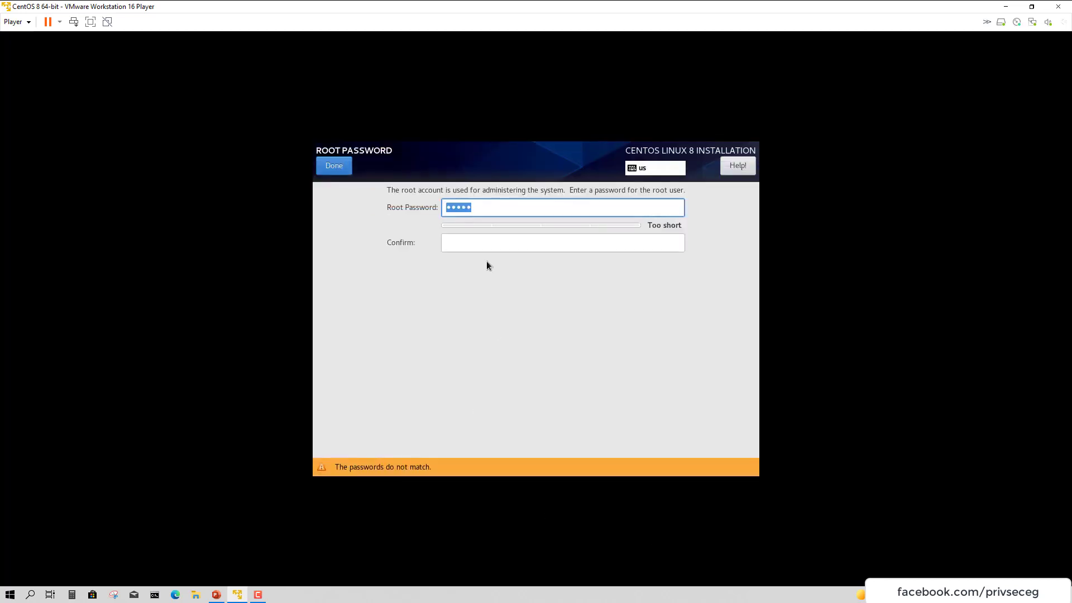
pyautogui.hotkey('ctrl', 'a')
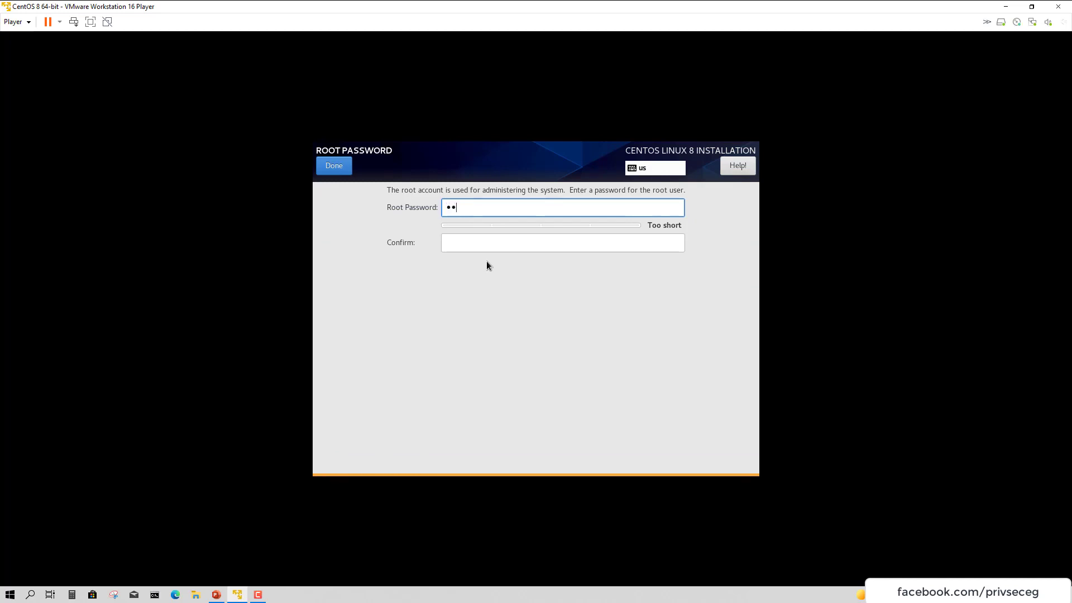
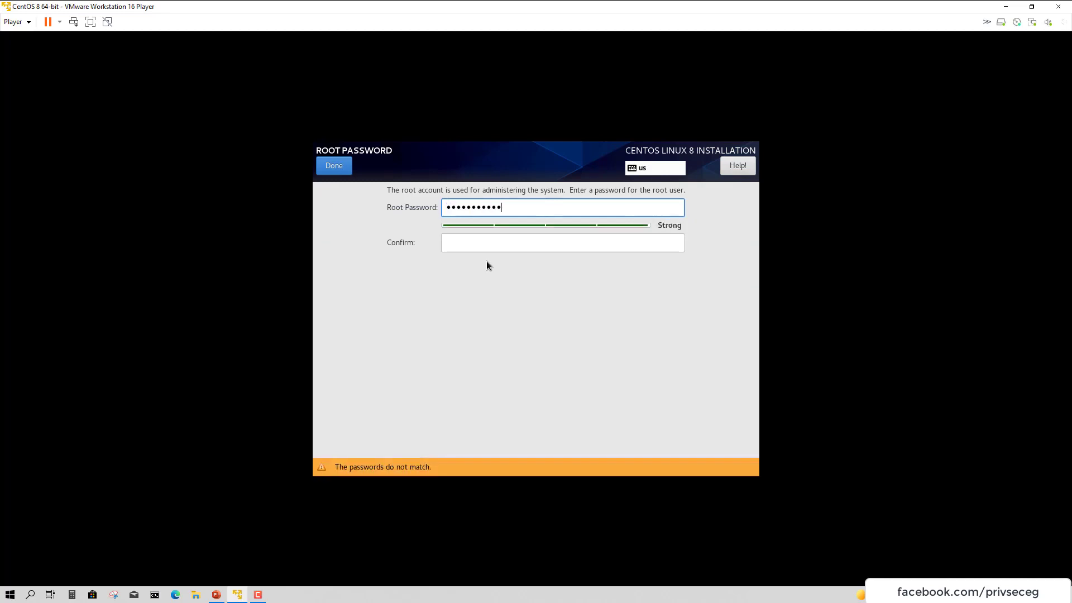
pyautogui.hotkey('ctrl', 'a')
pyautogui.press('Tab')
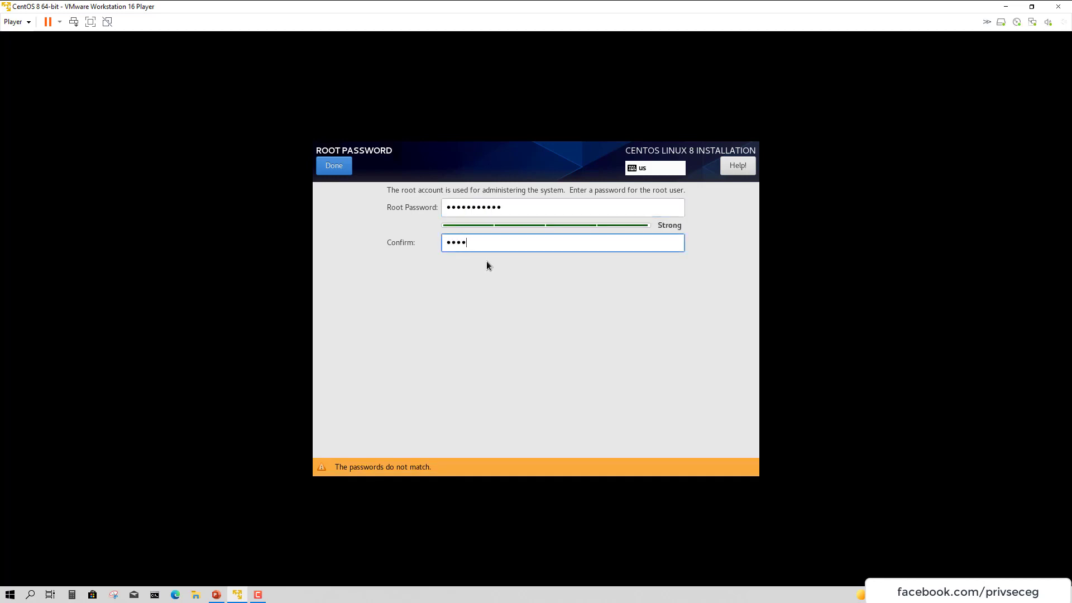
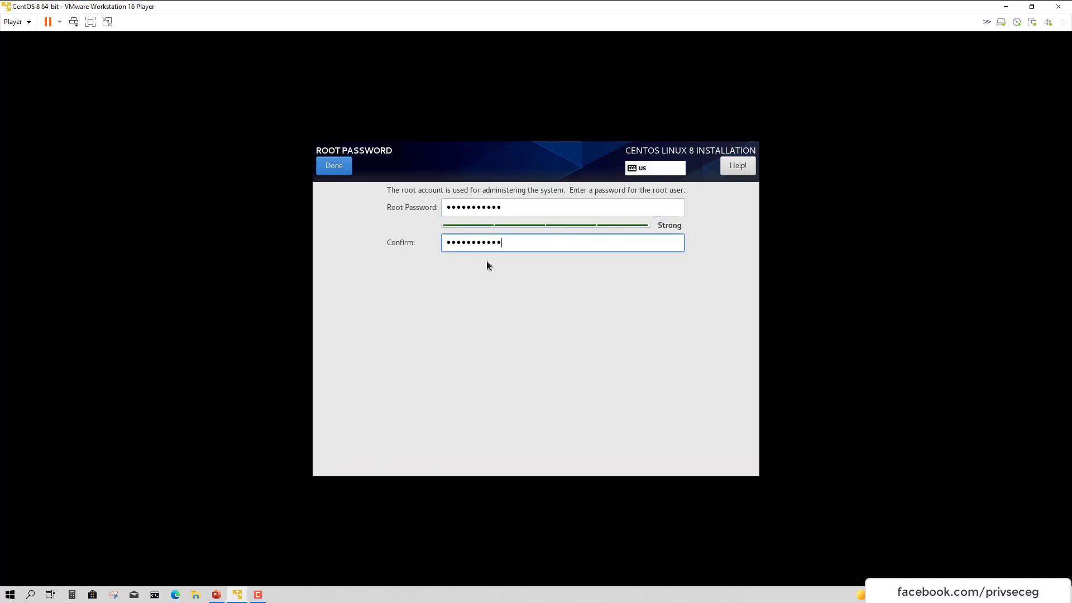
pyautogui.click(343, 166)
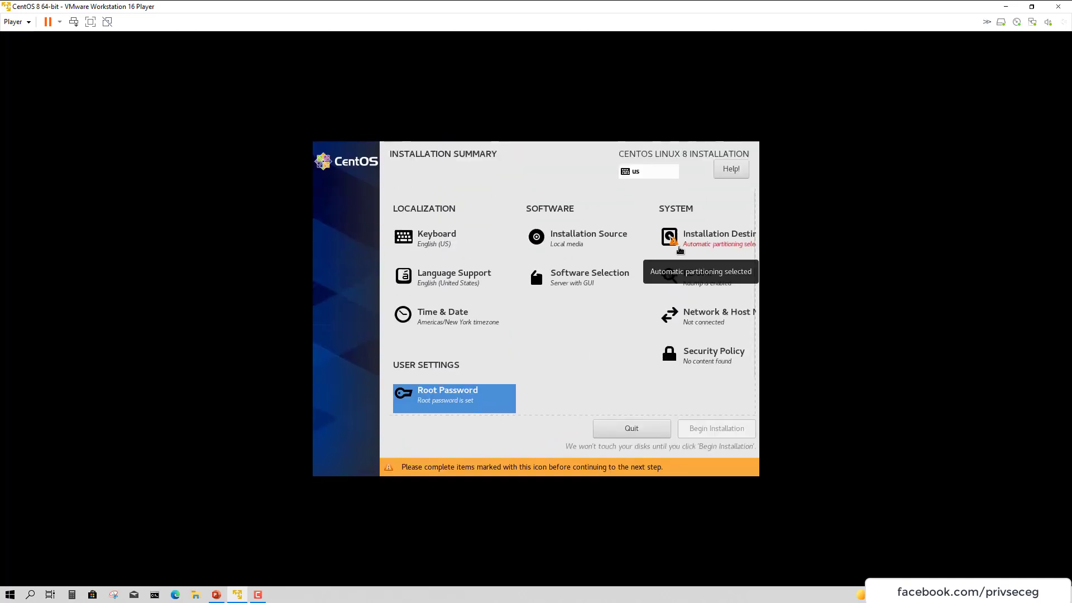
# Choose the 40 GiB sda disk as installation destination with Automatic storage configuration
pyautogui.click(680, 250)
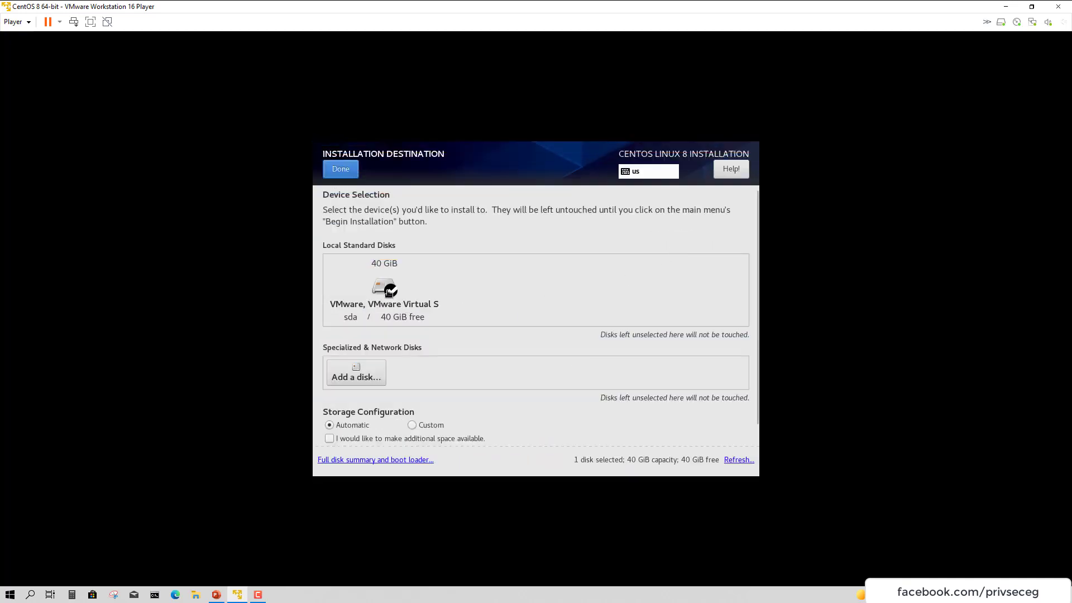
pyautogui.click(389, 291)
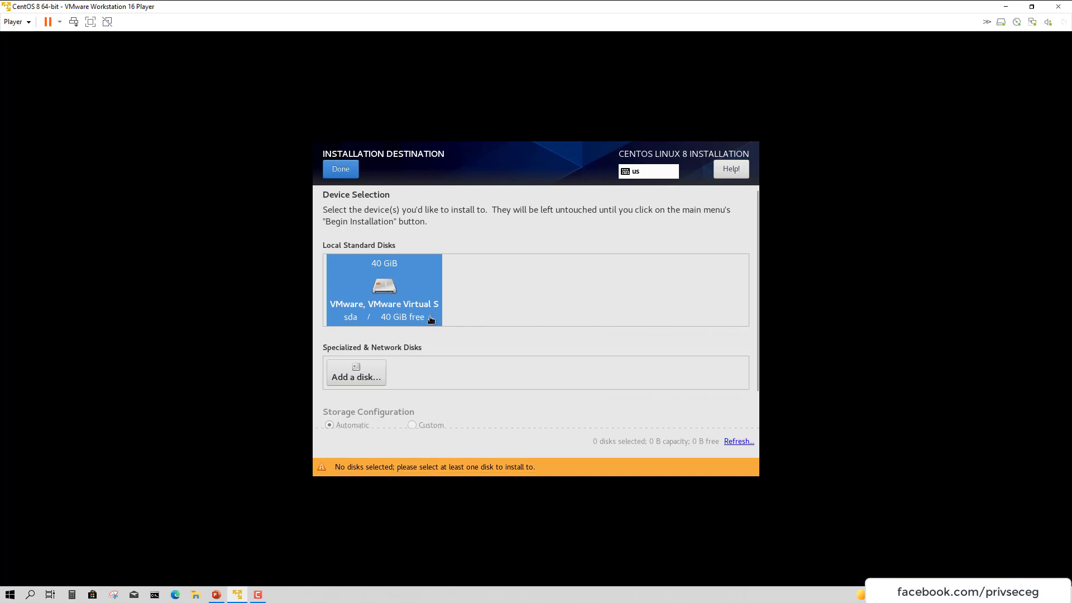
pyautogui.click(347, 173)
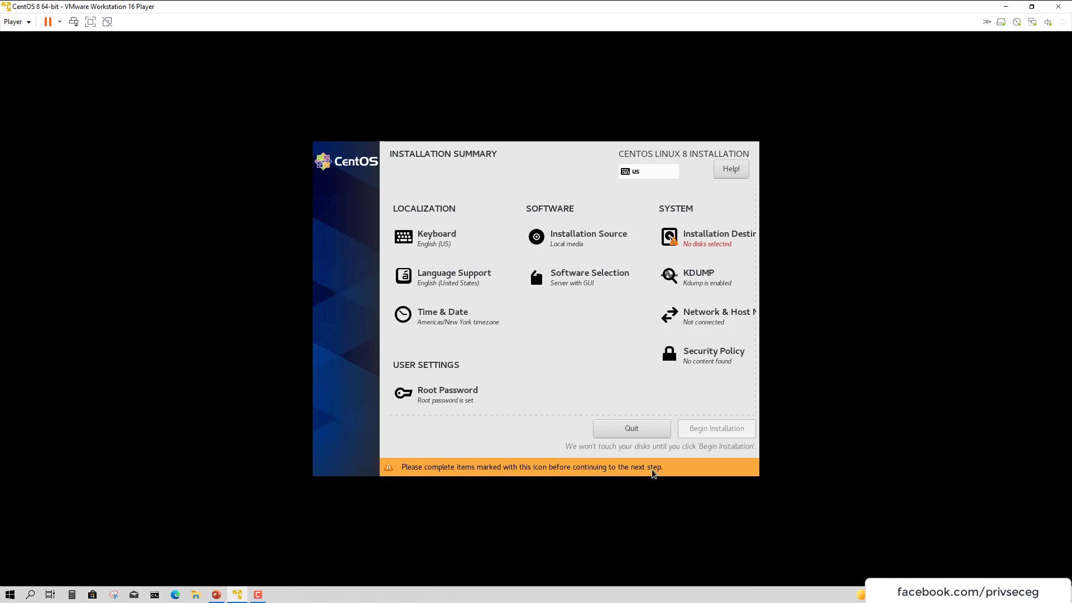
pyautogui.click(707, 238)
pyautogui.click(385, 287)
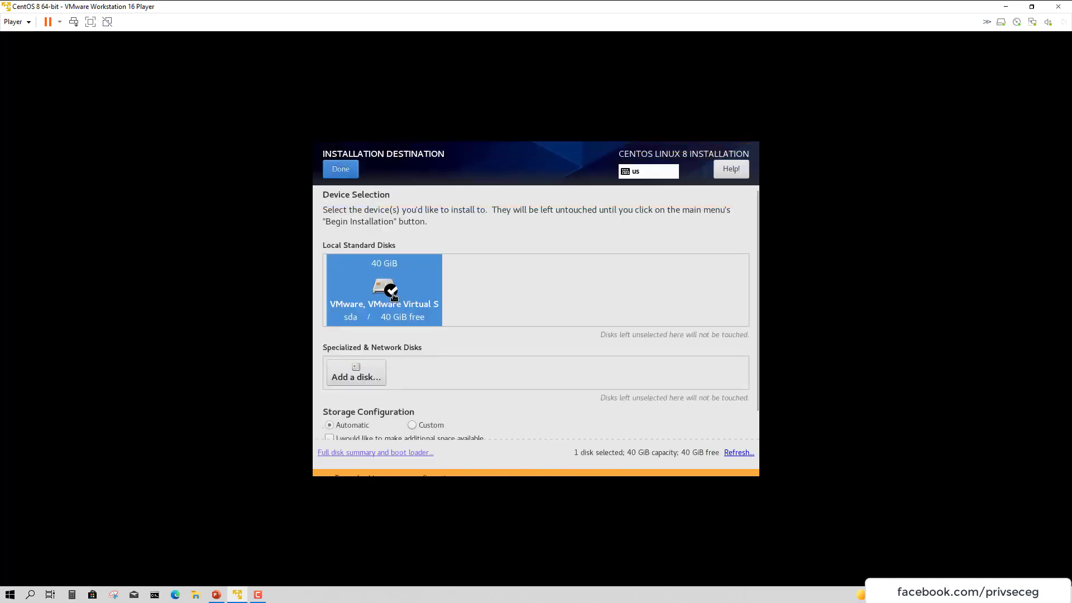
pyautogui.scroll(-1, 391, 389)
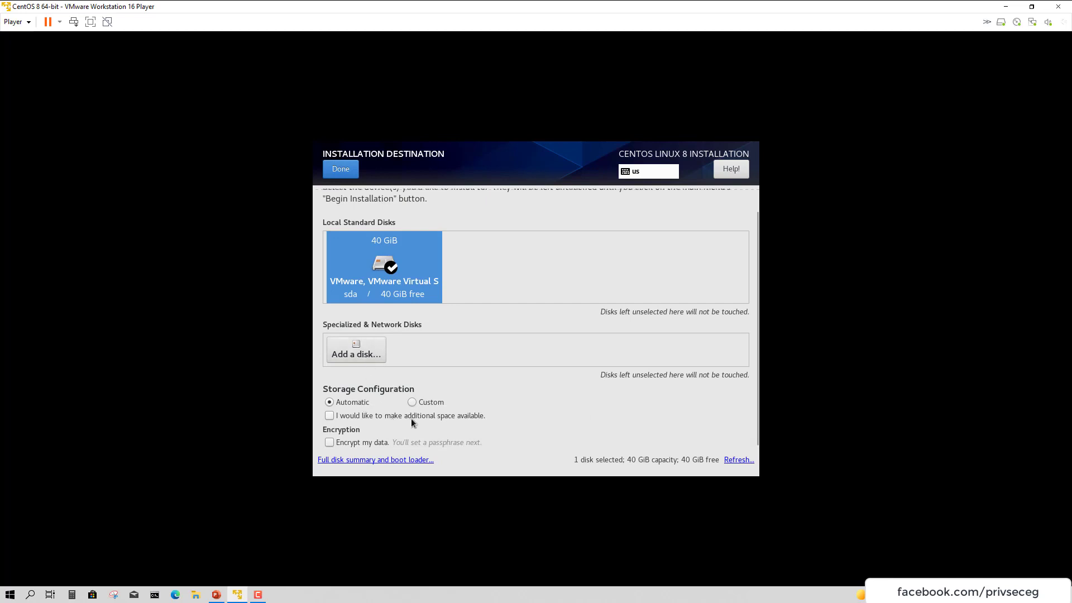
pyautogui.click(340, 169)
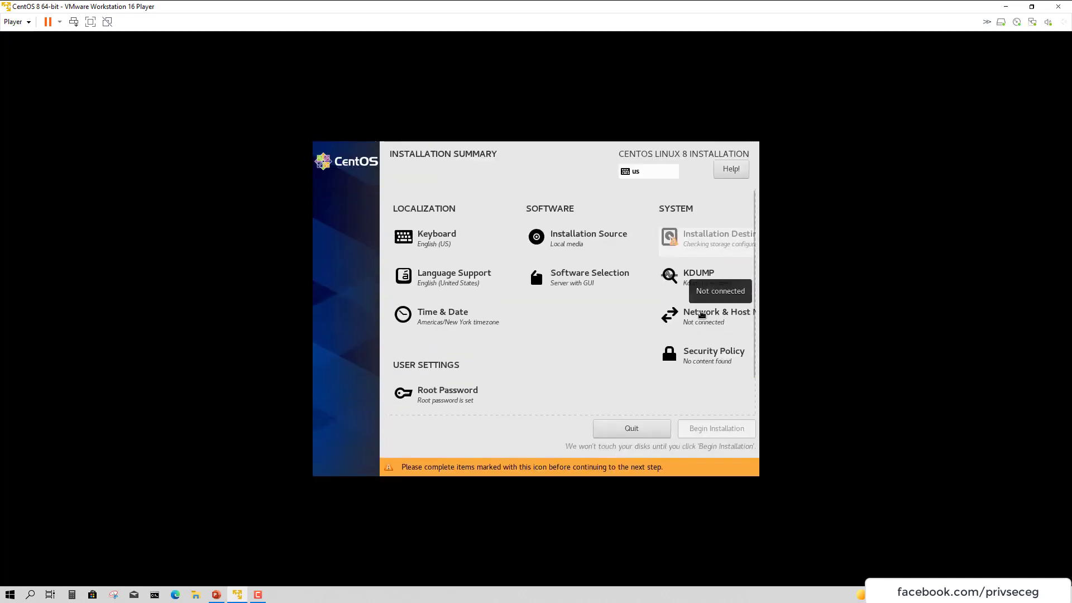
pyautogui.scroll(-1, 628, 394)
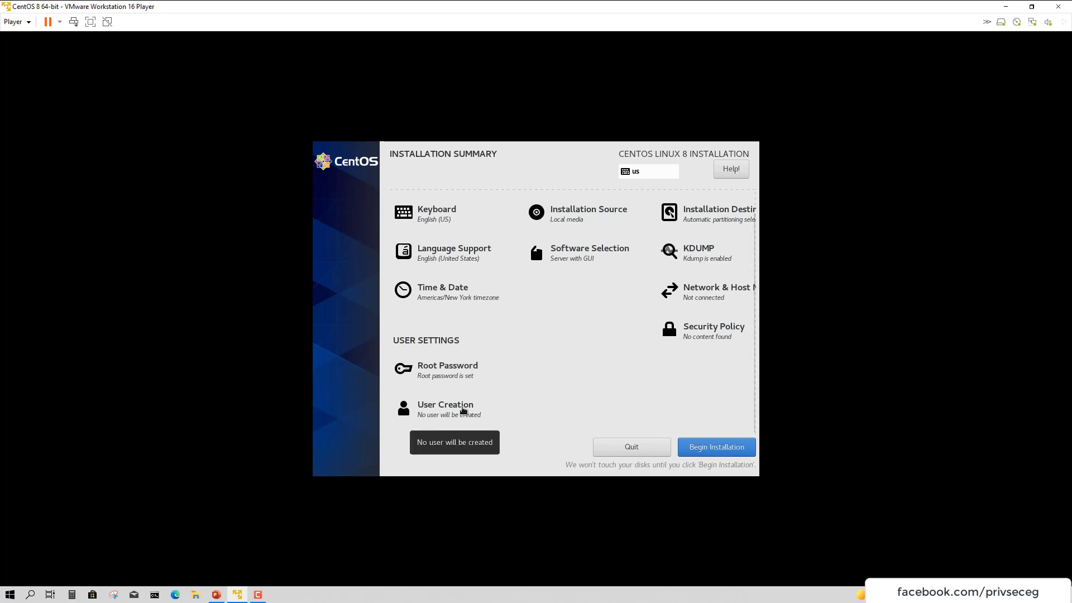
# Enter the new user's full name and user name
pyautogui.click(463, 411)
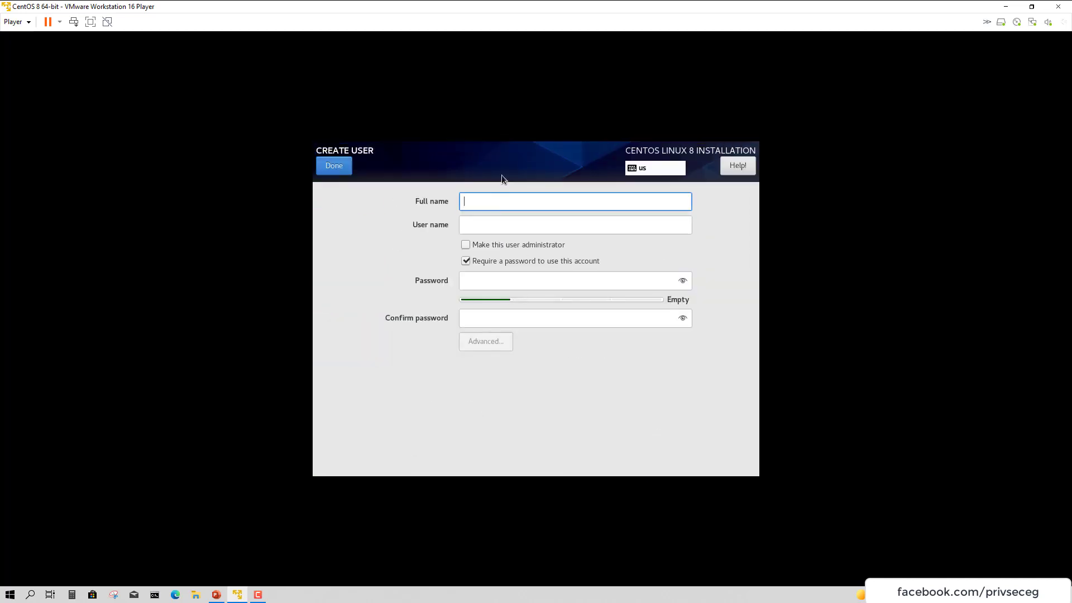
pyautogui.write('Mostafa A')
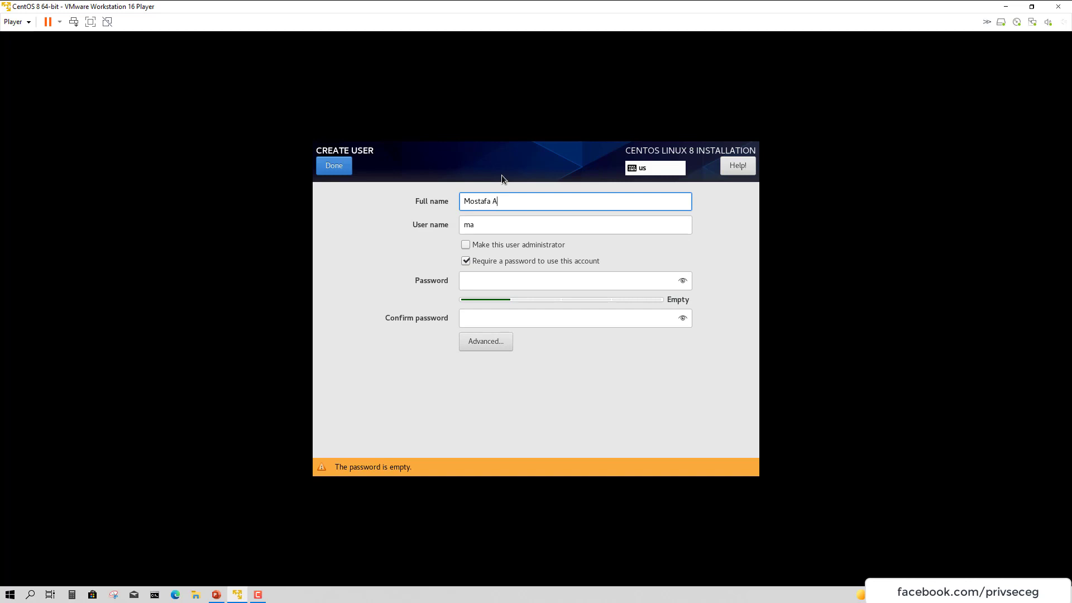
pyautogui.write('bde')
pyautogui.press('BackSpace')
pyautogui.write('Elsalam')
pyautogui.press('Tab')
pyautogui.write('most')
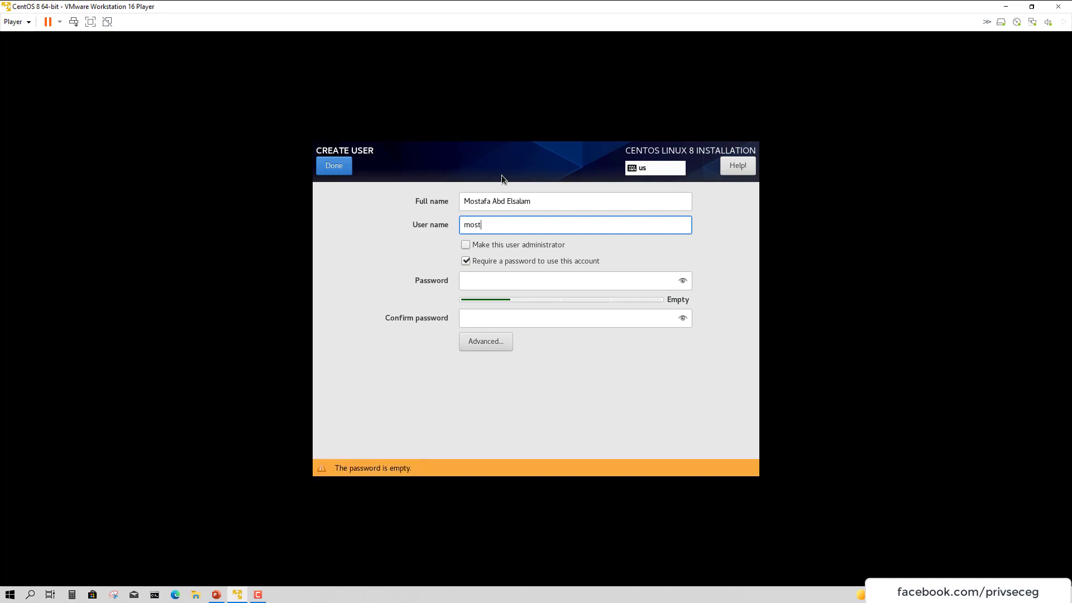
pyautogui.write('afa')
pyautogui.press('Tab')
pyautogui.press('Tab')
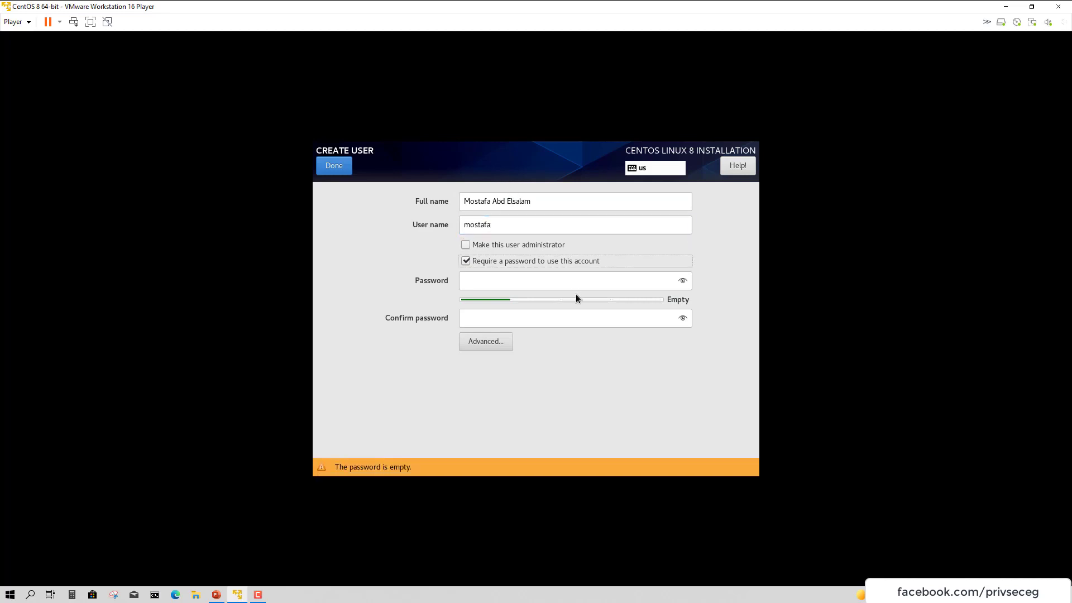
# Give the user a confirmed strong password, make it an administrator, and save
pyautogui.click(575, 278)
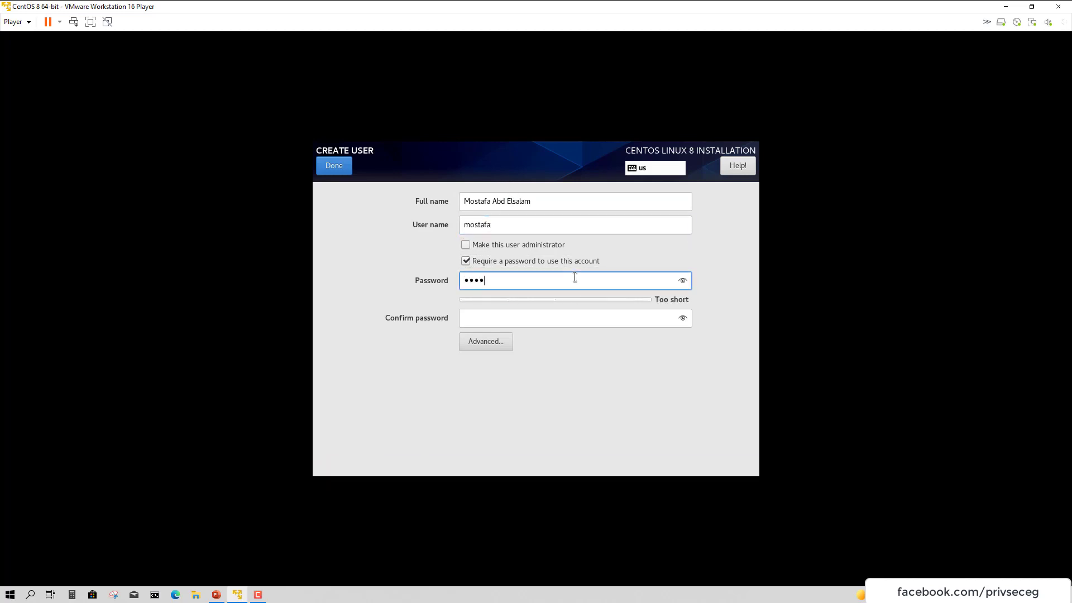
pyautogui.press('Tab')
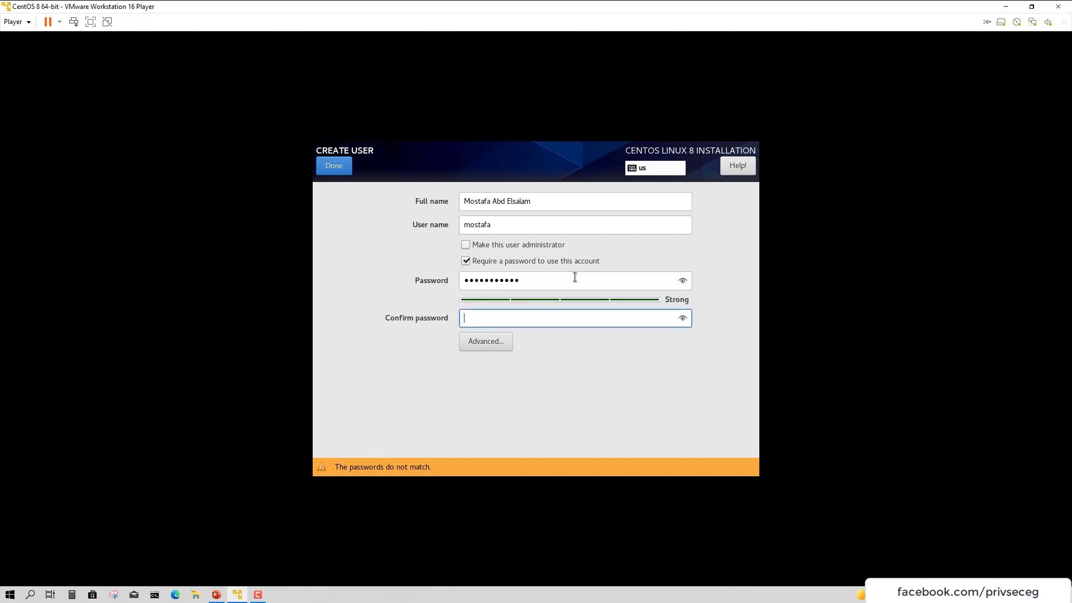
pyautogui.click(500, 243)
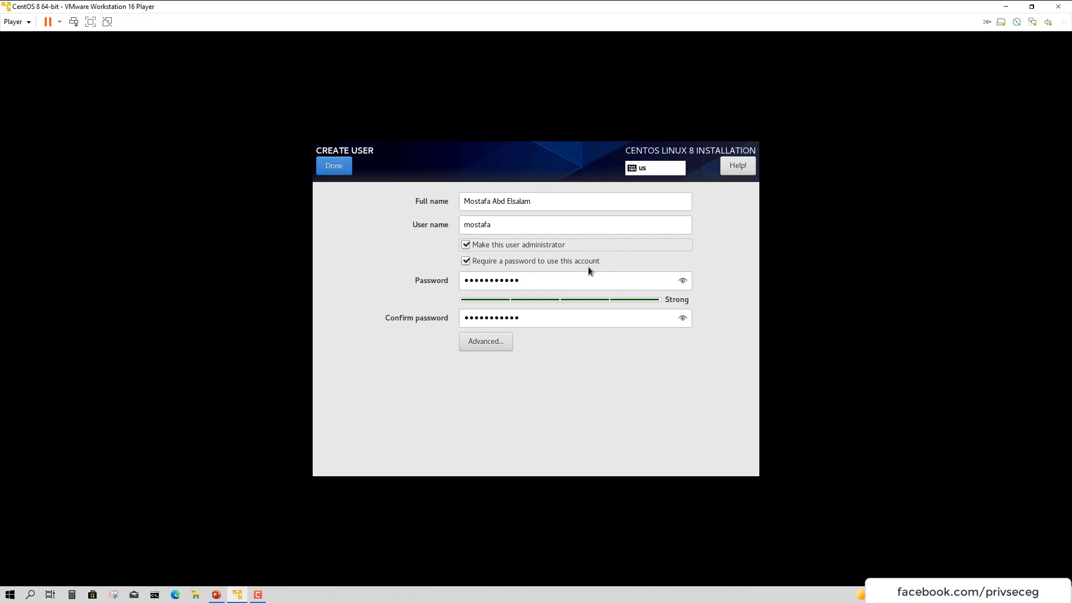
pyautogui.click(338, 168)
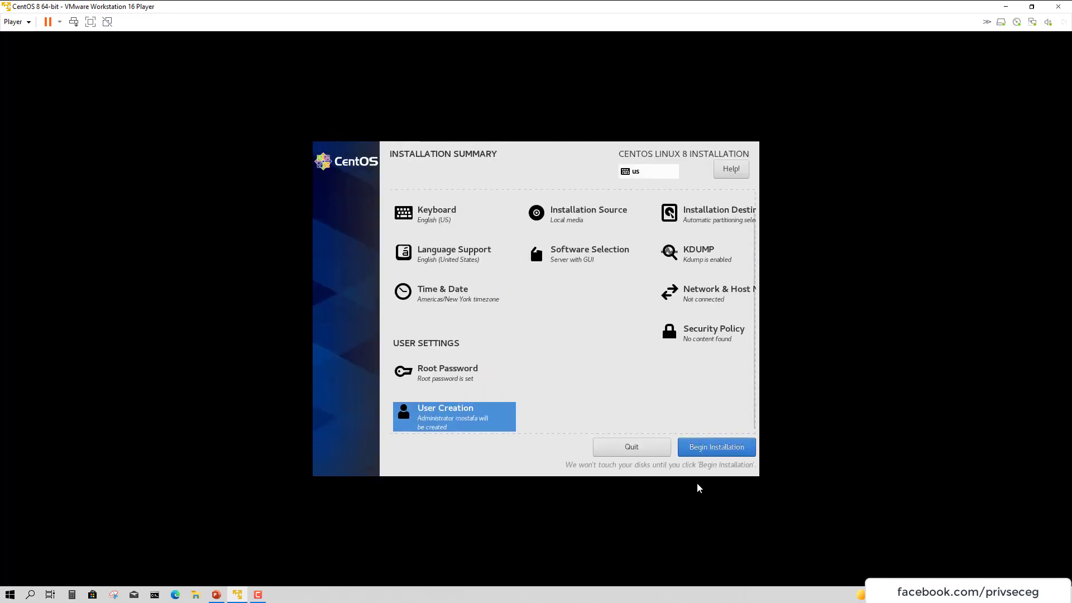
# Begin the CentOS installation and, once complete, reboot into the installed system
pyautogui.click(717, 454)
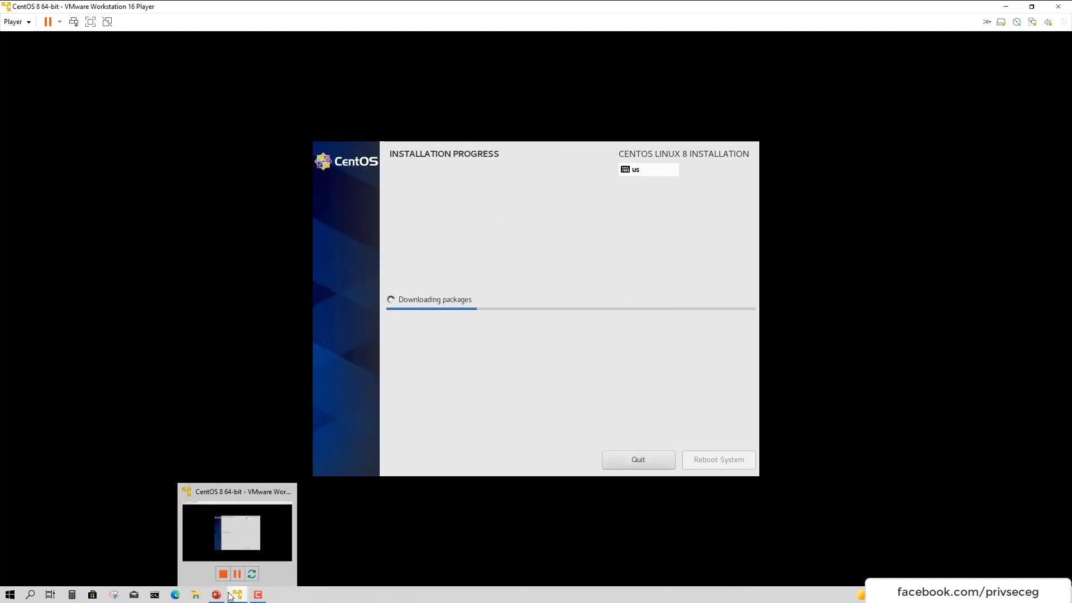
pyautogui.click(257, 595)
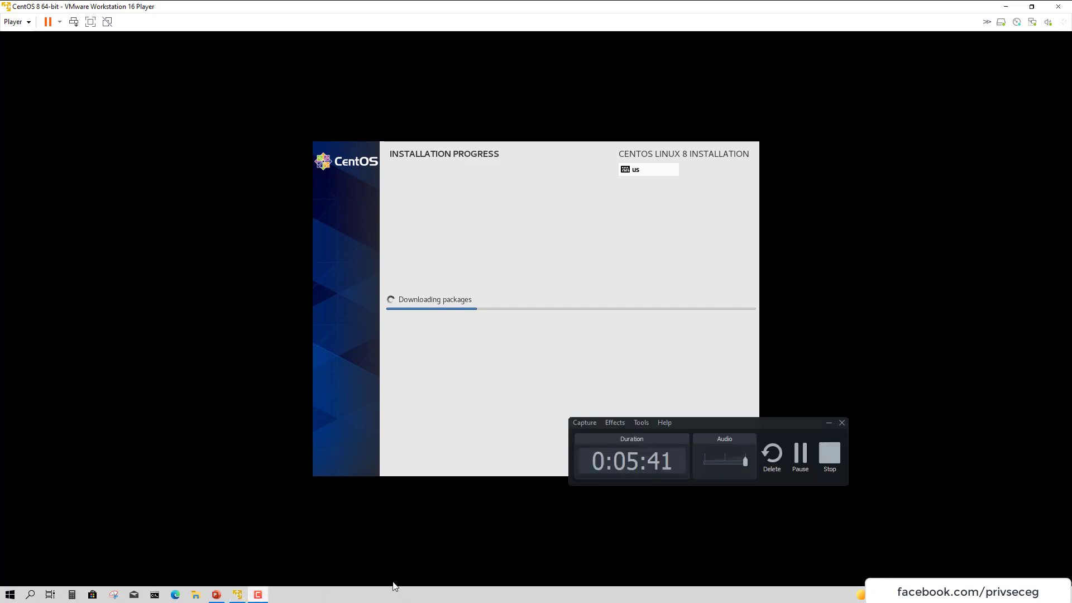
pyautogui.click(795, 454)
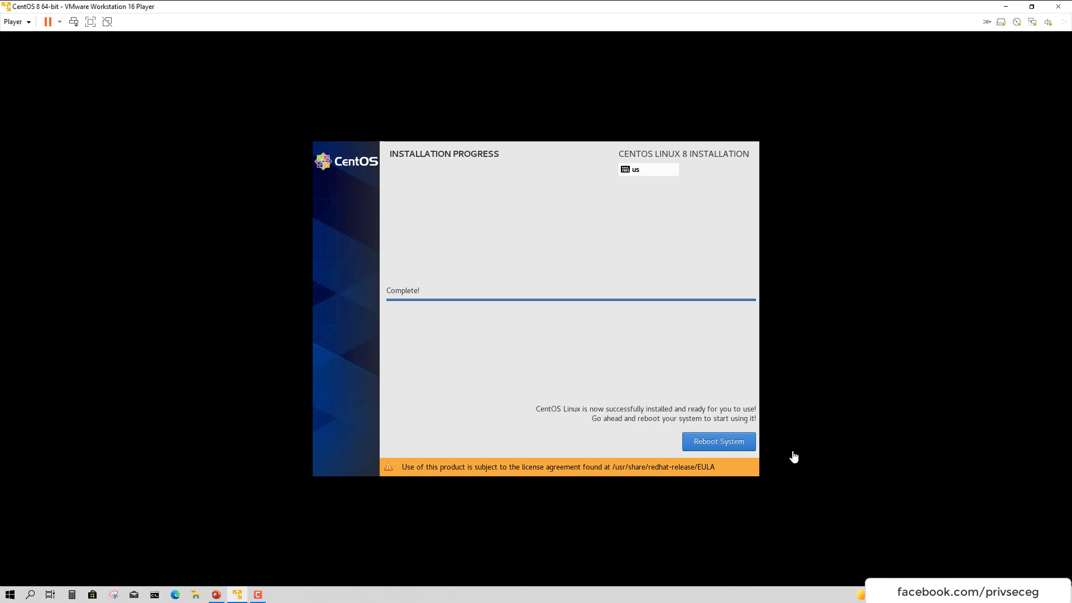
pyautogui.click(722, 447)
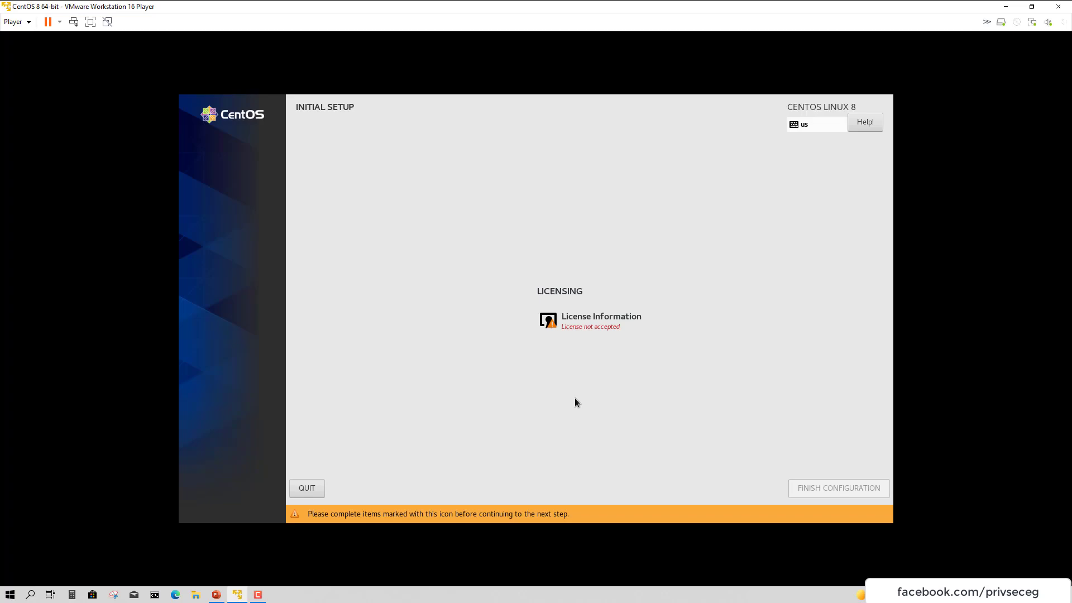
# Accept the CentOS license agreement and finish the initial configuration
pyautogui.click(575, 332)
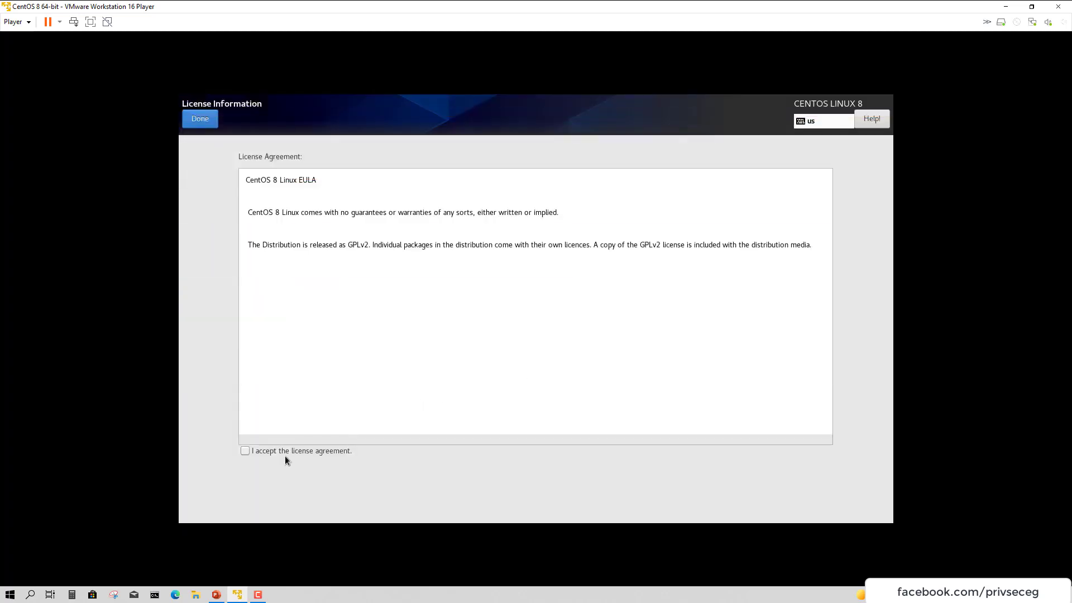
pyautogui.click(254, 452)
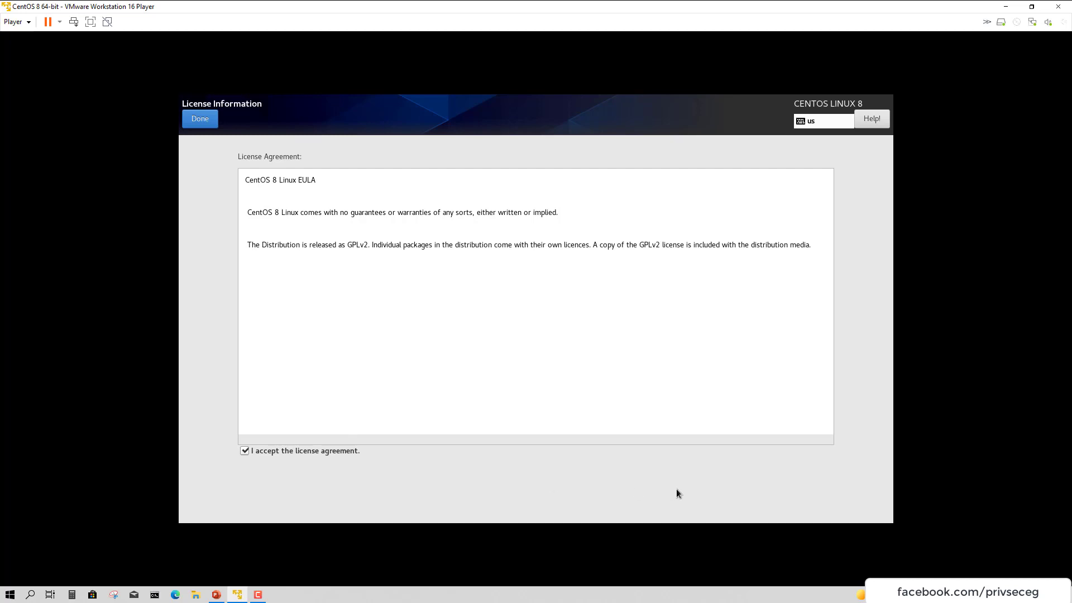
pyautogui.click(200, 119)
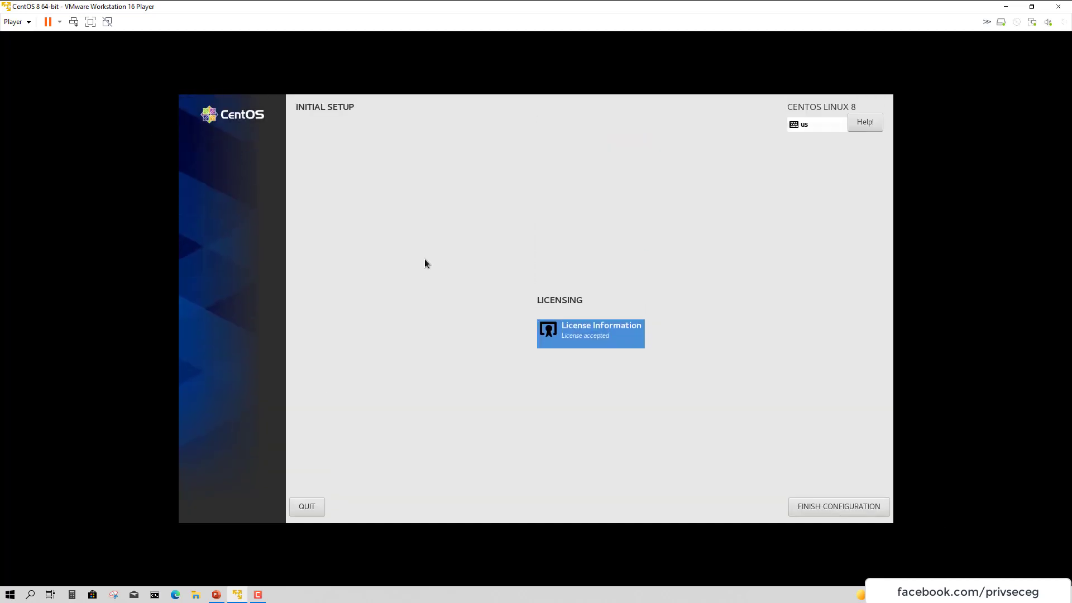
pyautogui.click(843, 506)
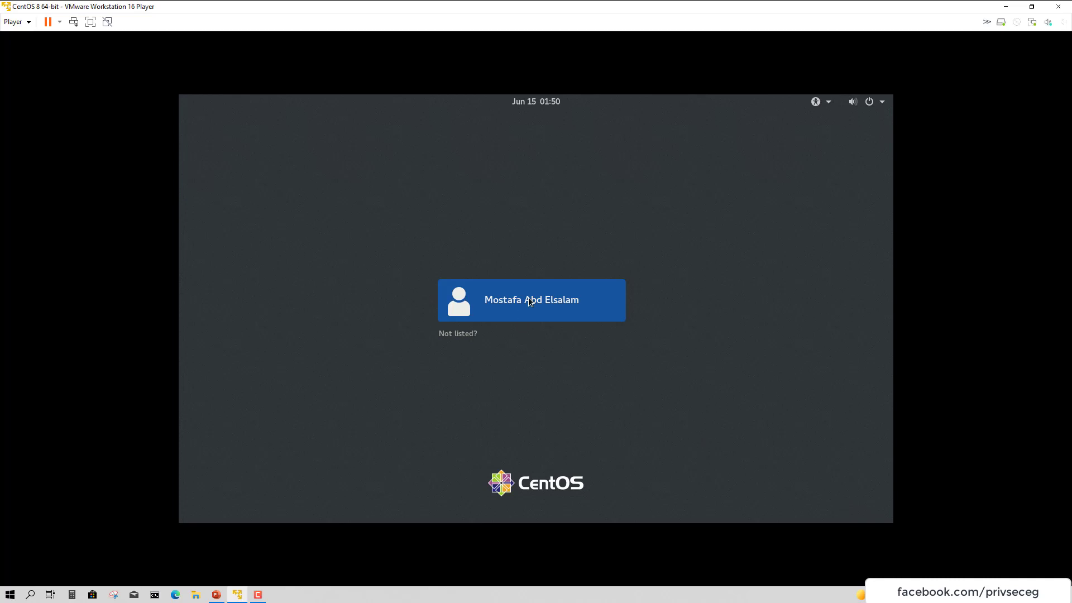
# Select the user on the GDM login screen and sign in with the account password
pyautogui.click(528, 297)
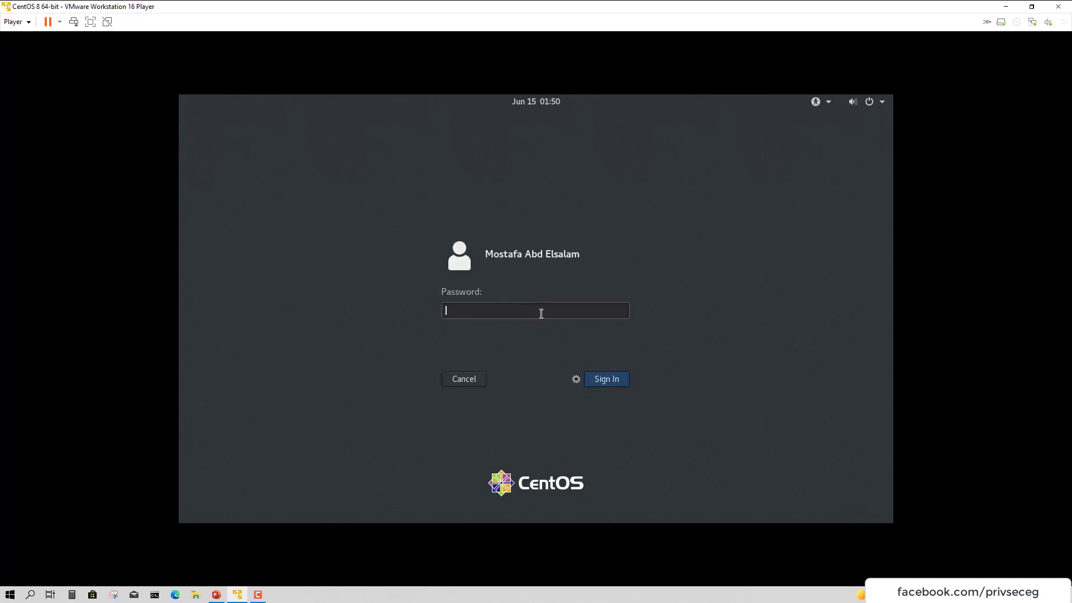
pyautogui.write('**')
pyautogui.hotkey('ctrl', 'a')
pyautogui.write('***********')
pyautogui.press('Return')
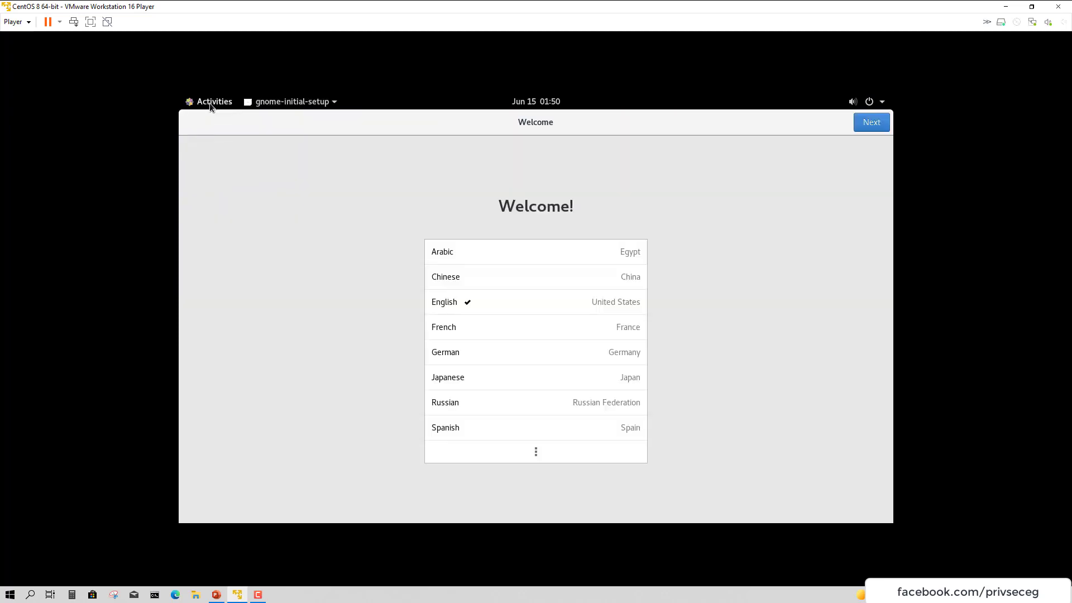
# Bring back the welcome setup and keep English language and the English (US) keyboard layout
pyautogui.click(209, 103)
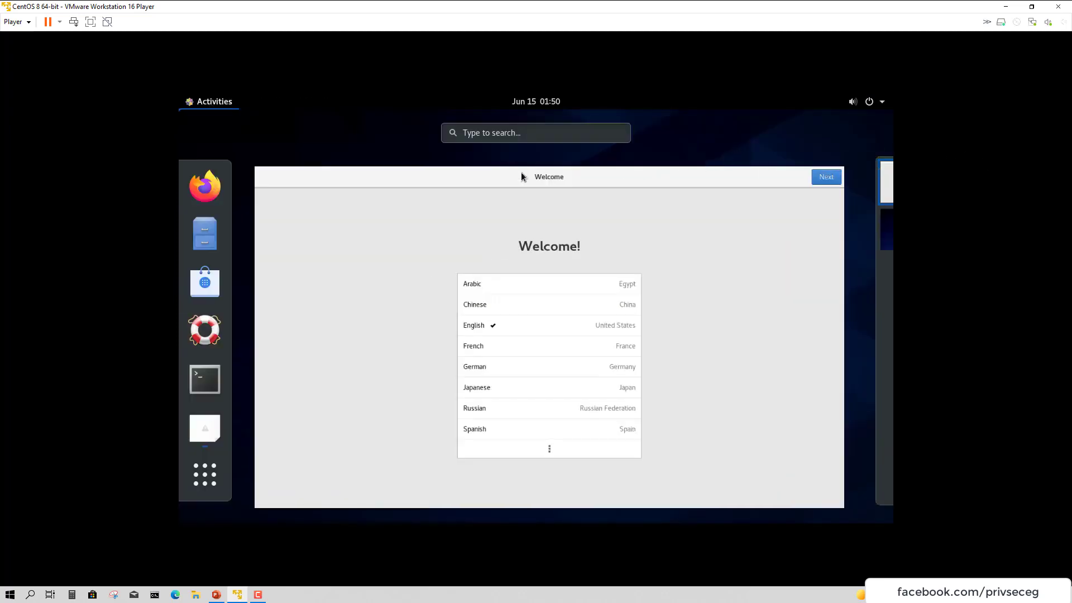
pyautogui.click(395, 176)
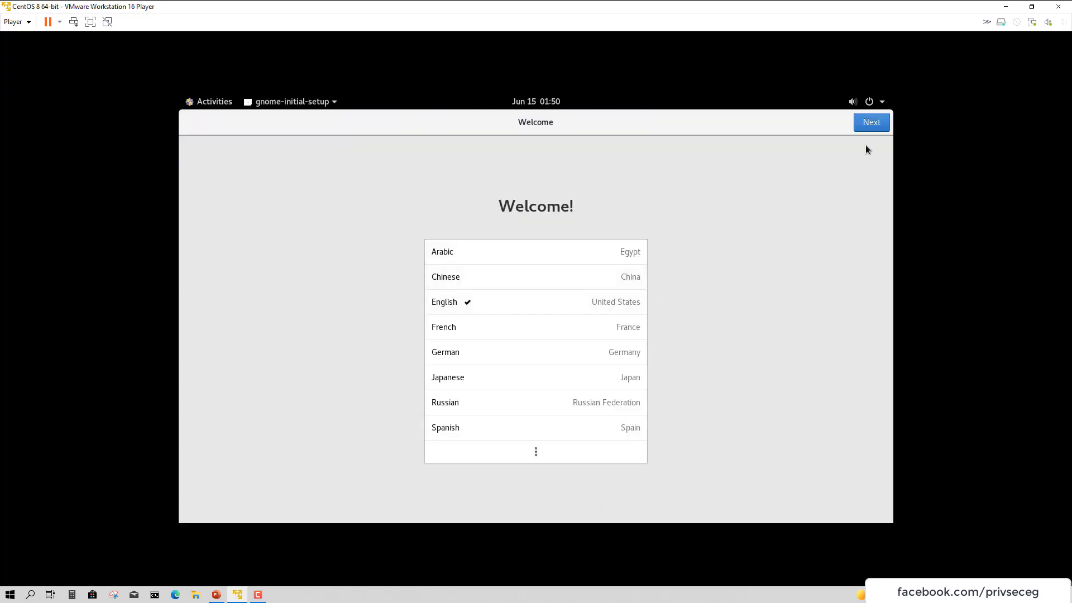
pyautogui.click(871, 124)
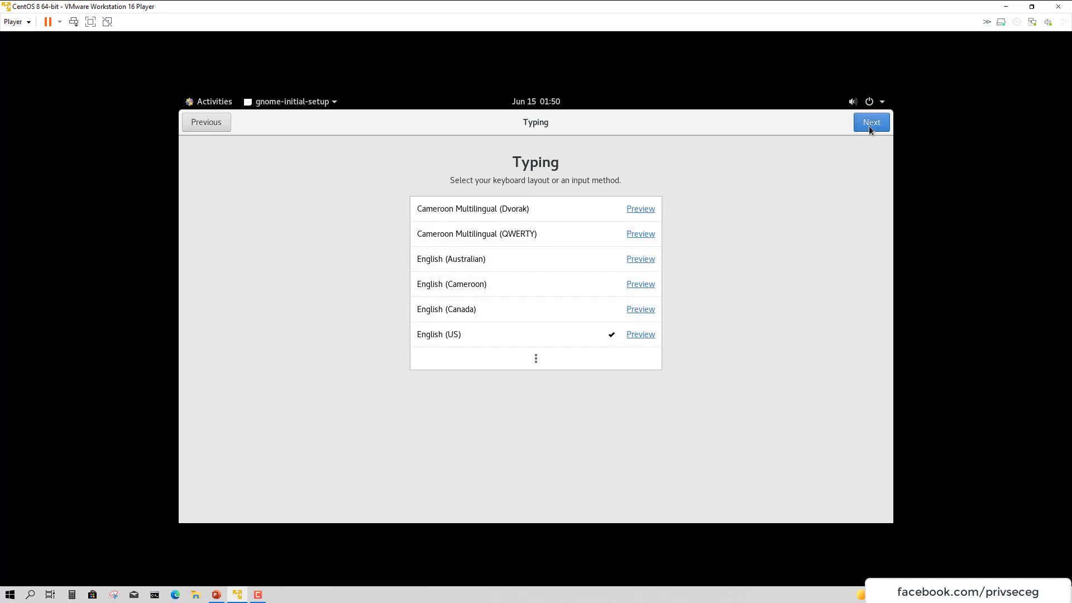
pyautogui.click(870, 126)
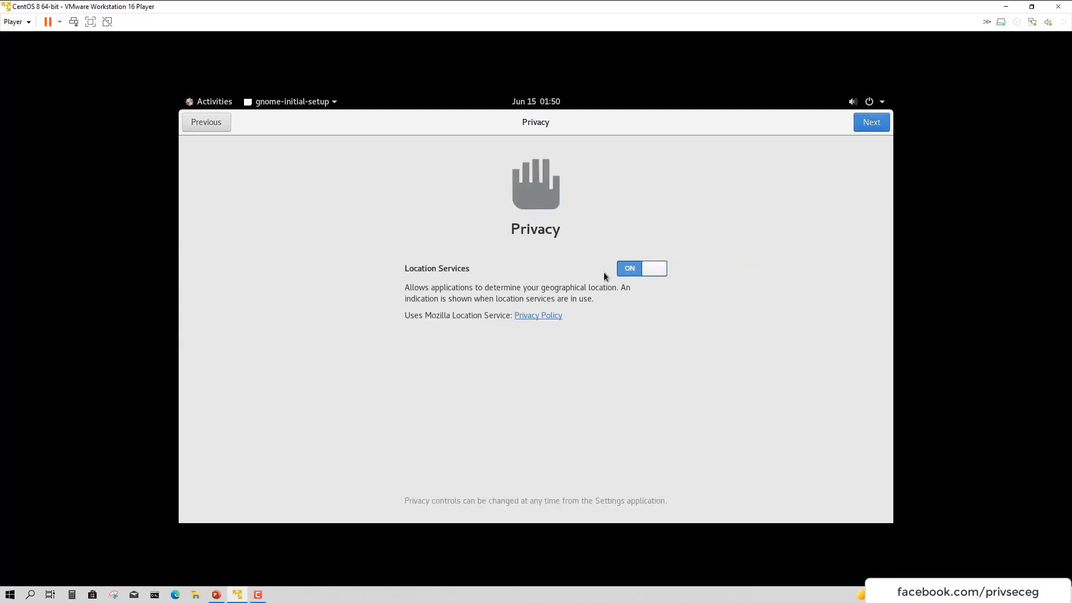
# Turn Location Services off, skip online accounts, and start using CentOS Linux
pyautogui.click(637, 270)
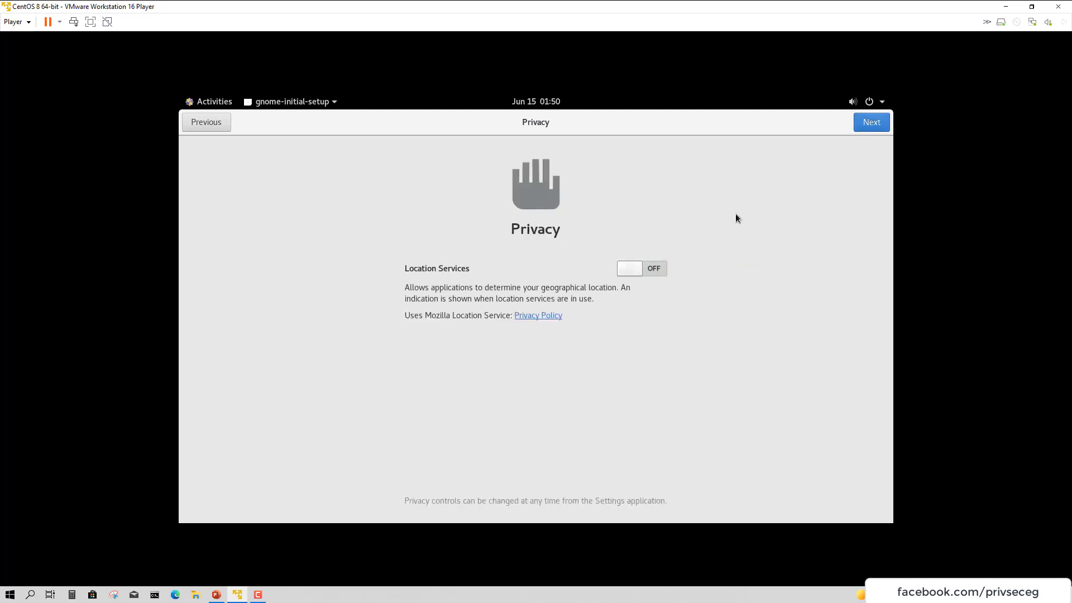
pyautogui.click(871, 123)
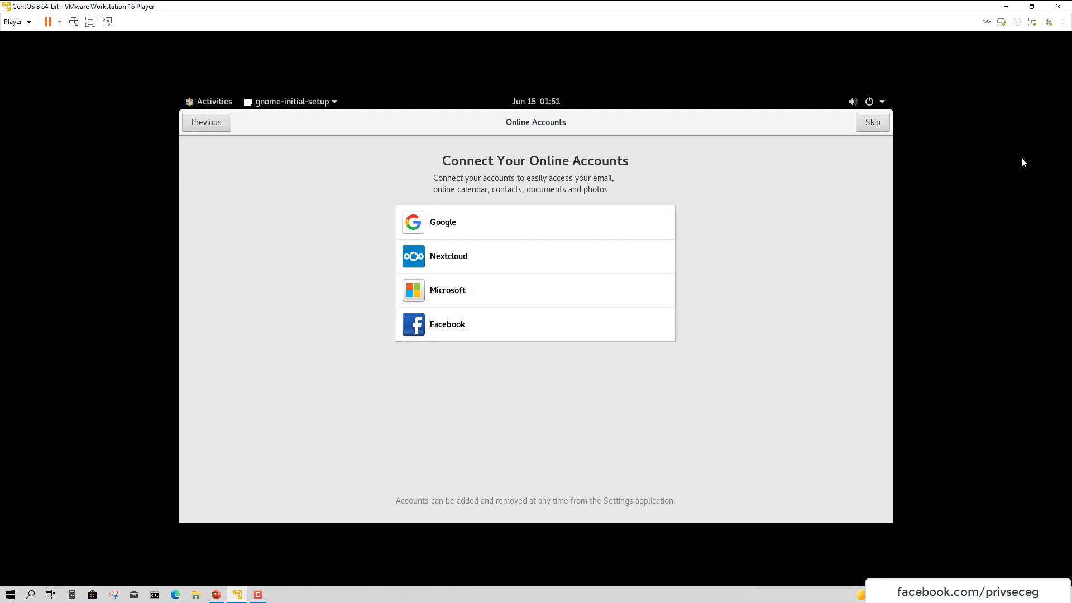
pyautogui.click(871, 123)
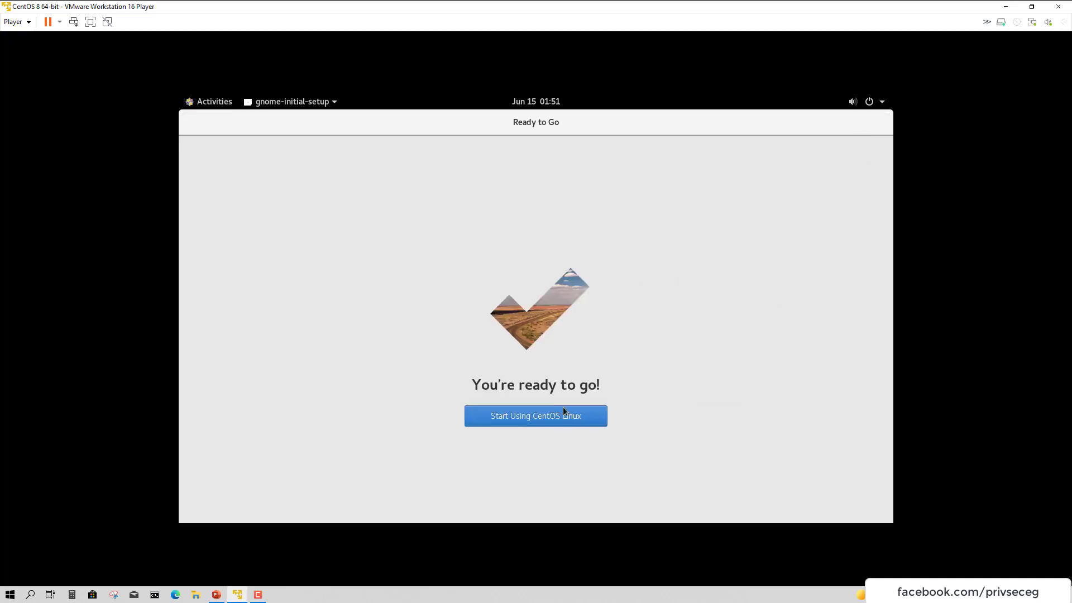
pyautogui.click(558, 420)
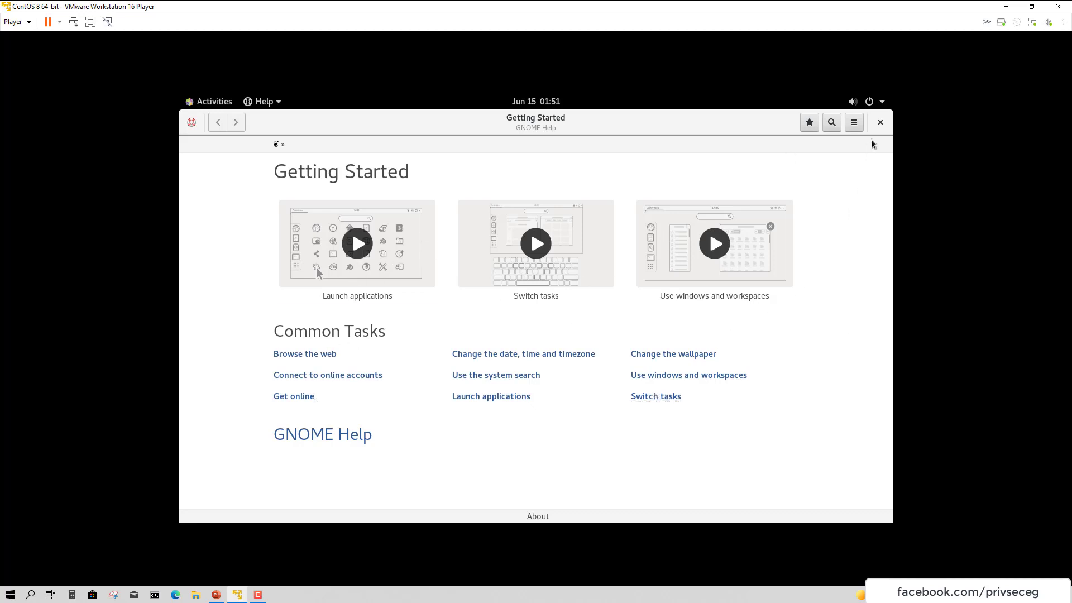
# Close GNOME Help, then restore, move and re-maximize the VMware window
pyautogui.click(880, 122)
pyautogui.doubleClick(312, 5)
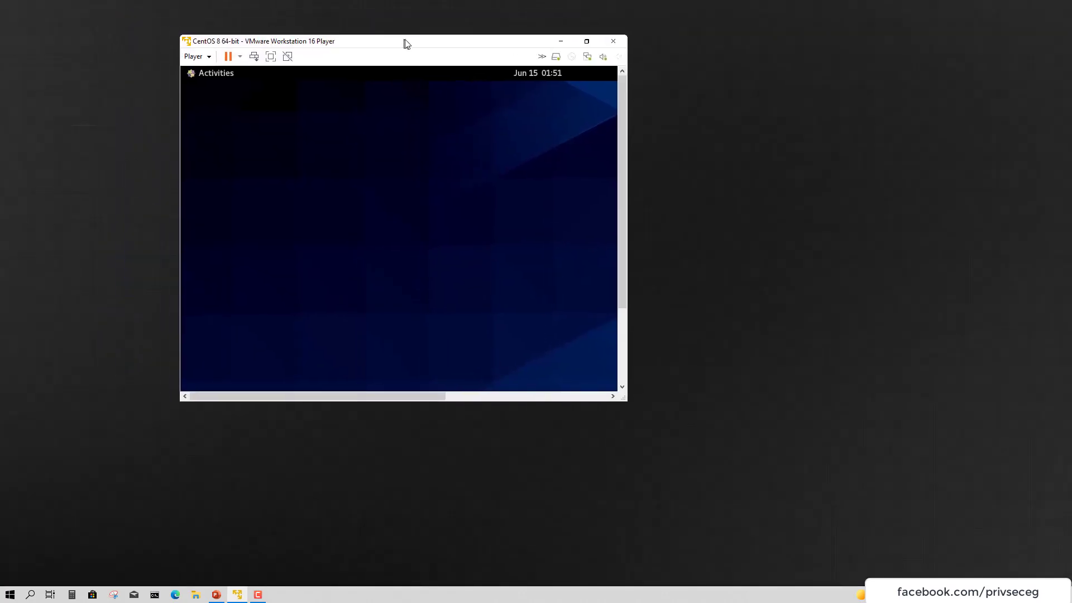
pyautogui.moveTo(404, 41); pyautogui.dragTo(435, 43)
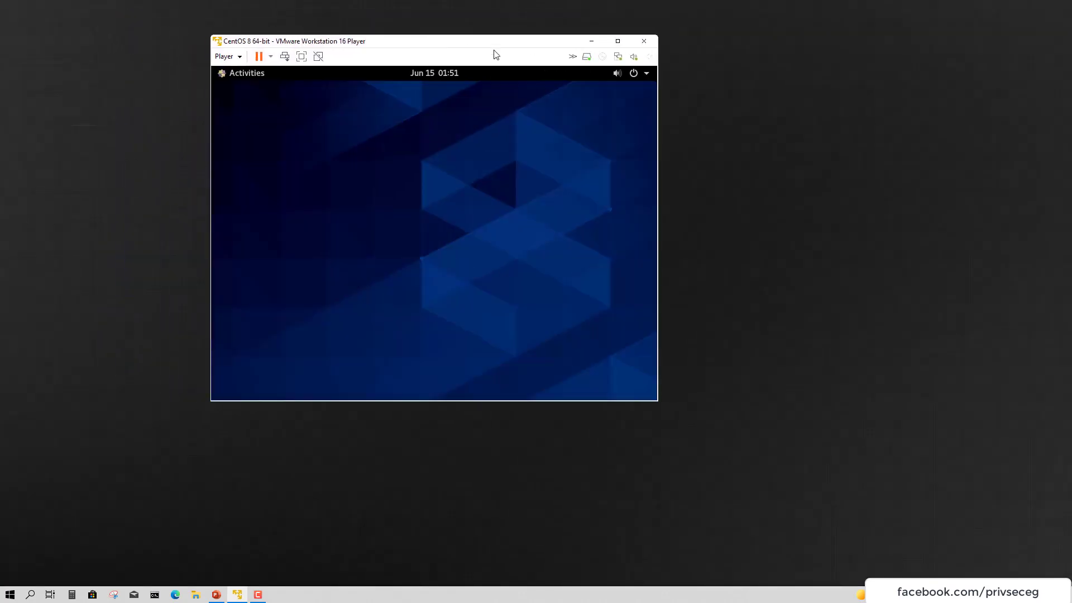
pyautogui.click(617, 40)
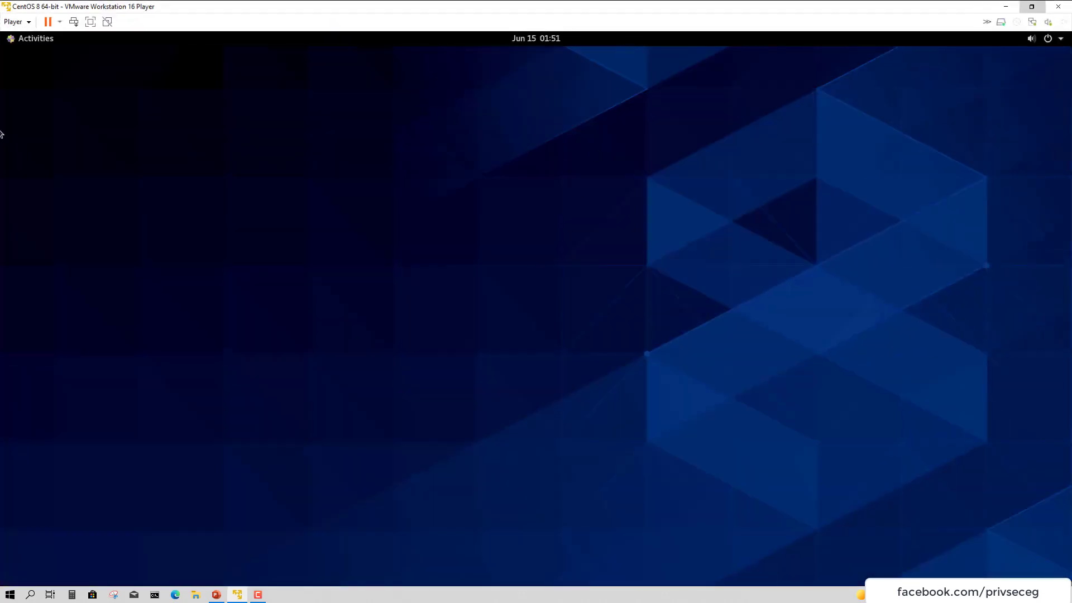
# Toggle the Activities overview and launch Files showing the Home folder
pyautogui.click(32, 45)
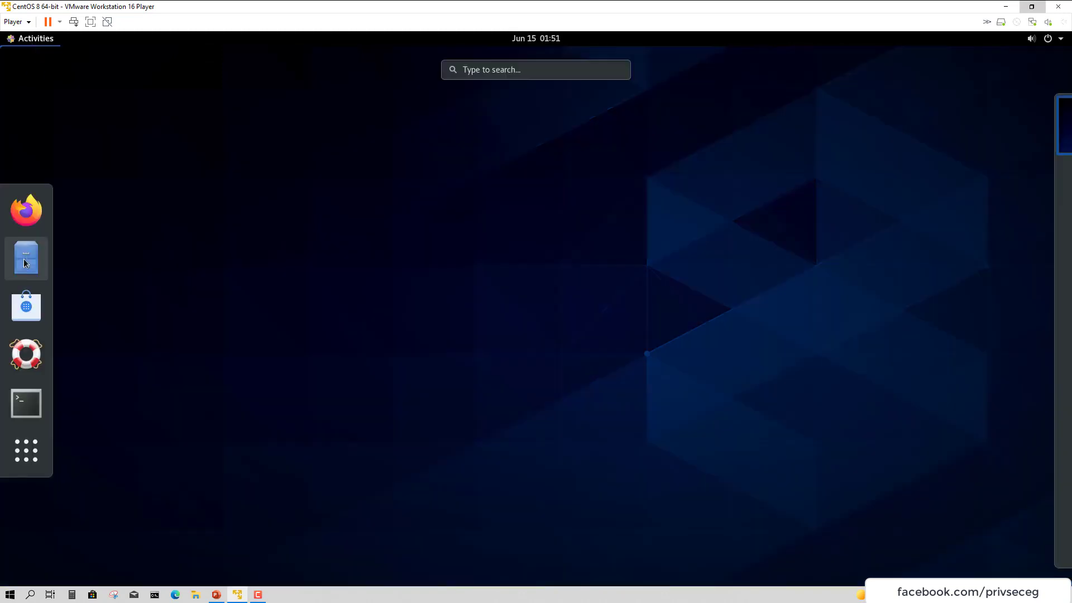
pyautogui.click(129, 209)
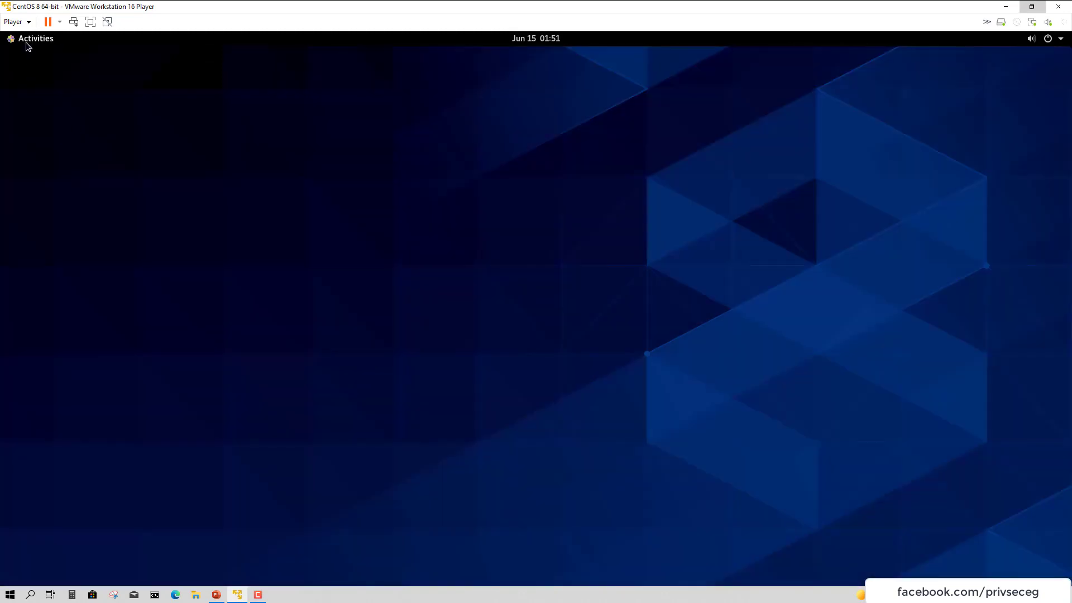
pyautogui.click(26, 42)
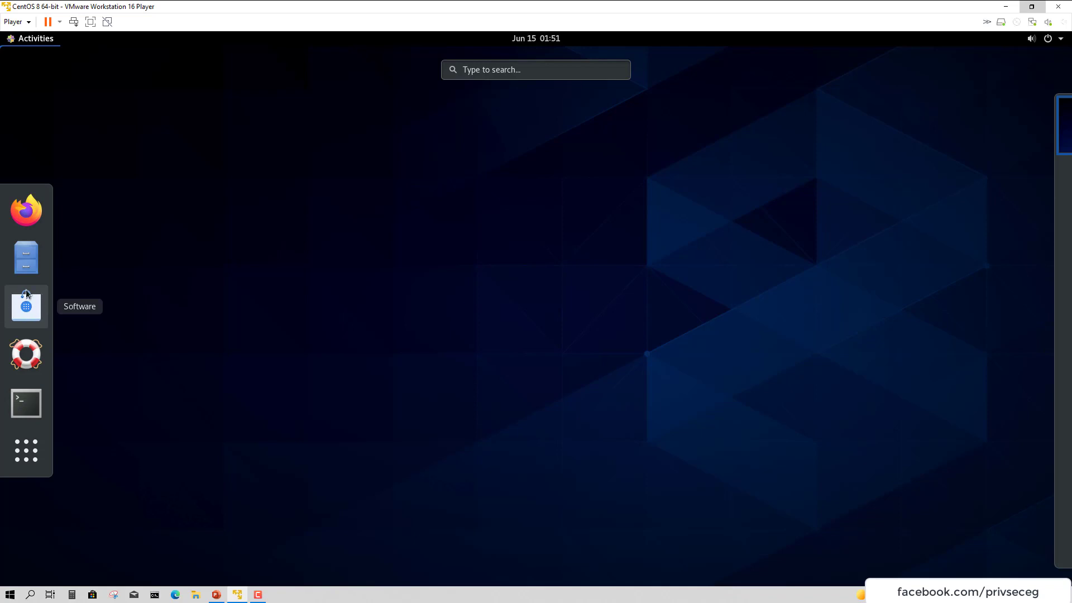
pyautogui.click(27, 411)
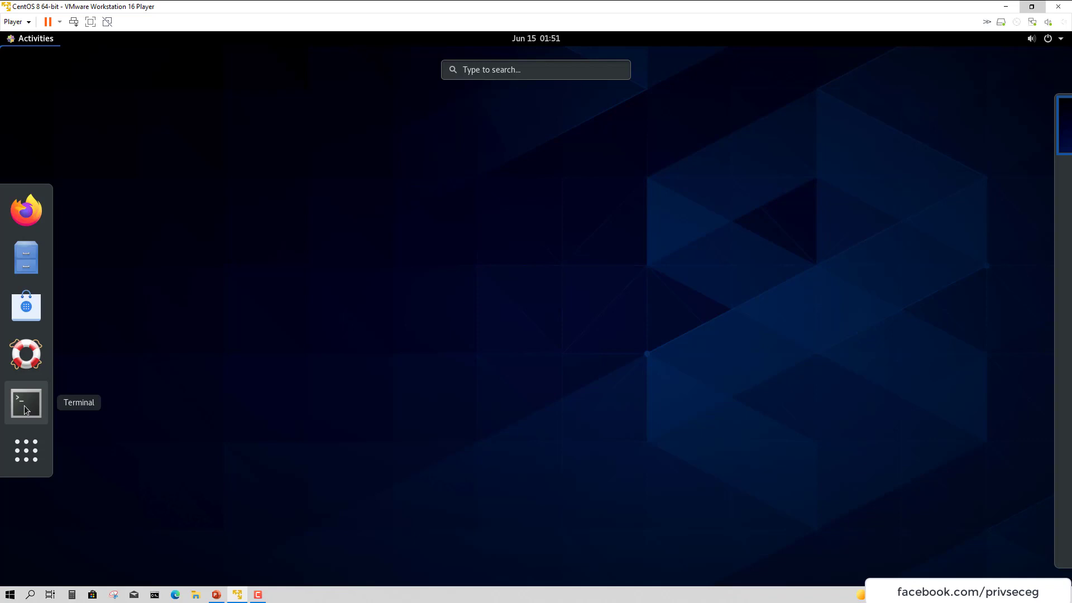
pyautogui.click(26, 257)
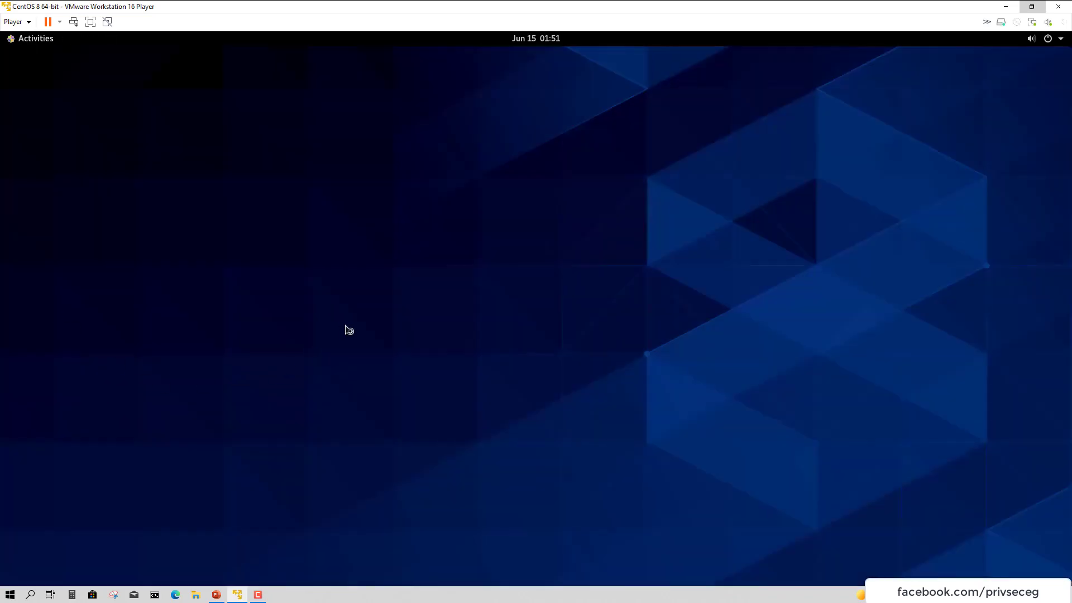
# Move Files to centre-right and select home folders, finishing with all eight rubber-band selected
pyautogui.moveTo(336, 124); pyautogui.dragTo(685, 146)
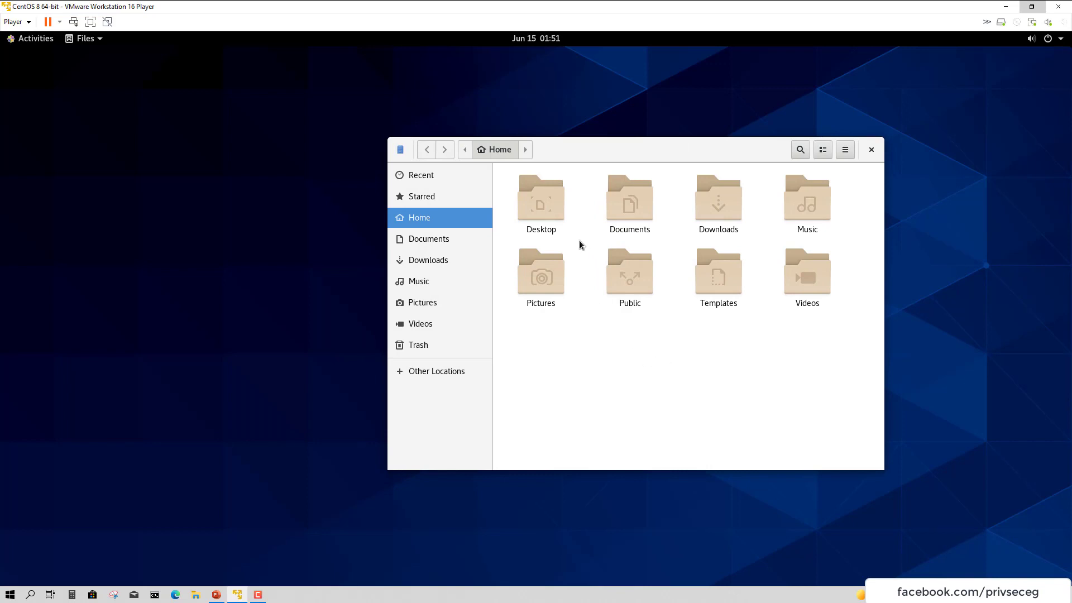
pyautogui.click(564, 216)
pyautogui.click(629, 208)
pyautogui.click(723, 208)
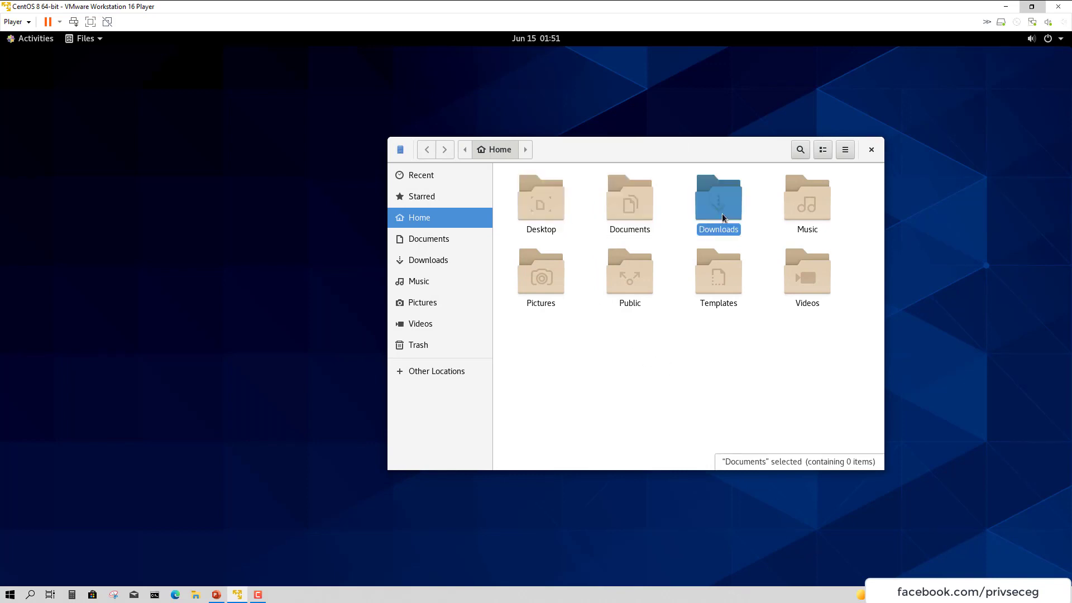
pyautogui.click(825, 206)
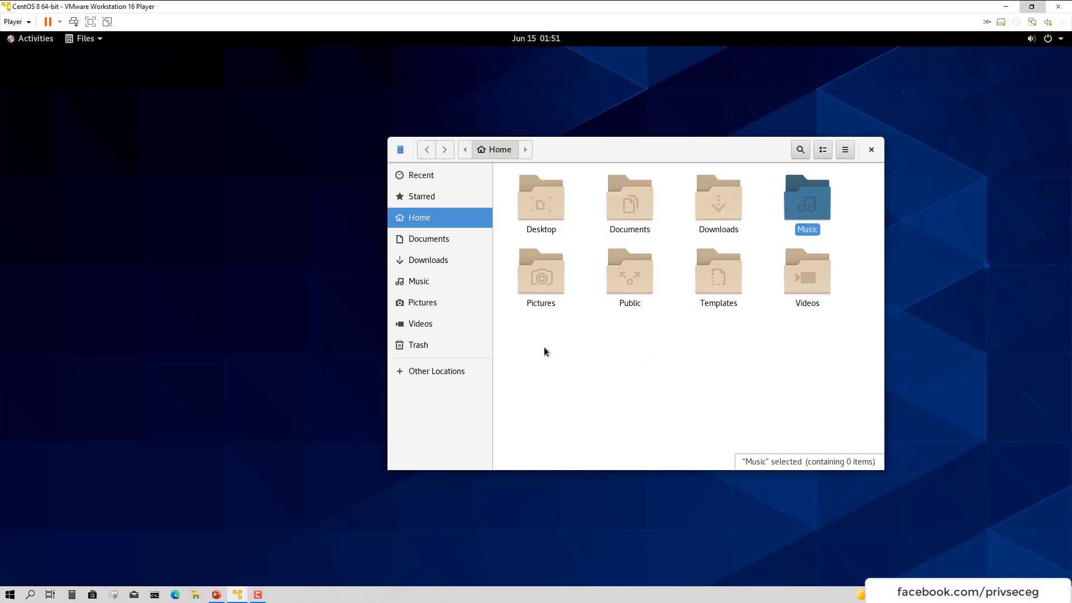
pyautogui.moveTo(854, 383); pyautogui.dragTo(479, 242)
# Browse Other Locations, the root filesystem, Trash, Videos, Starred and Recent in Files
pyautogui.click(444, 369)
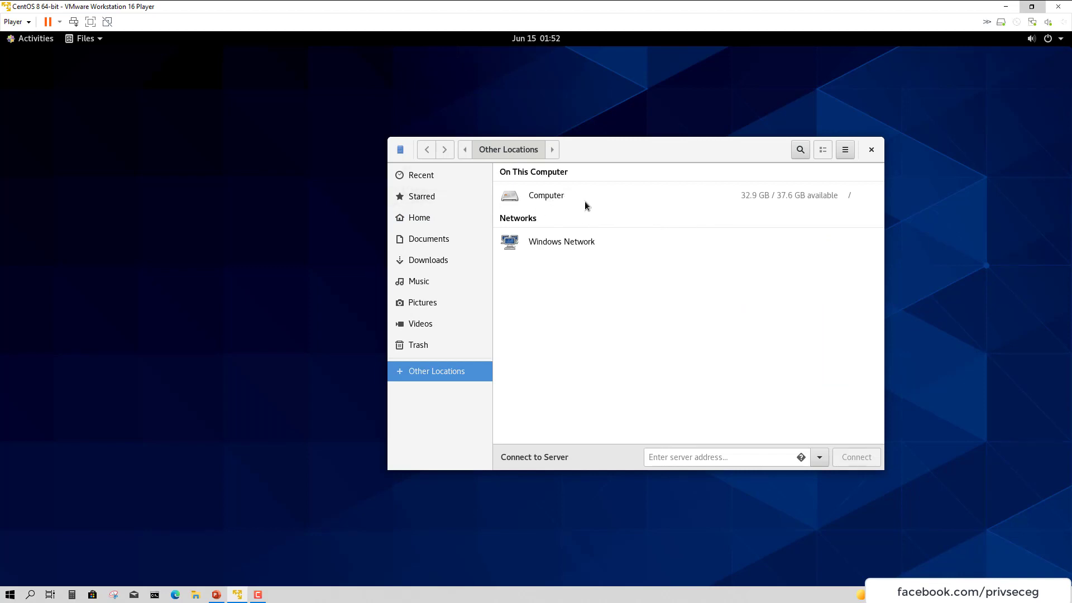
pyautogui.click(562, 196)
pyautogui.click(416, 349)
pyautogui.click(427, 327)
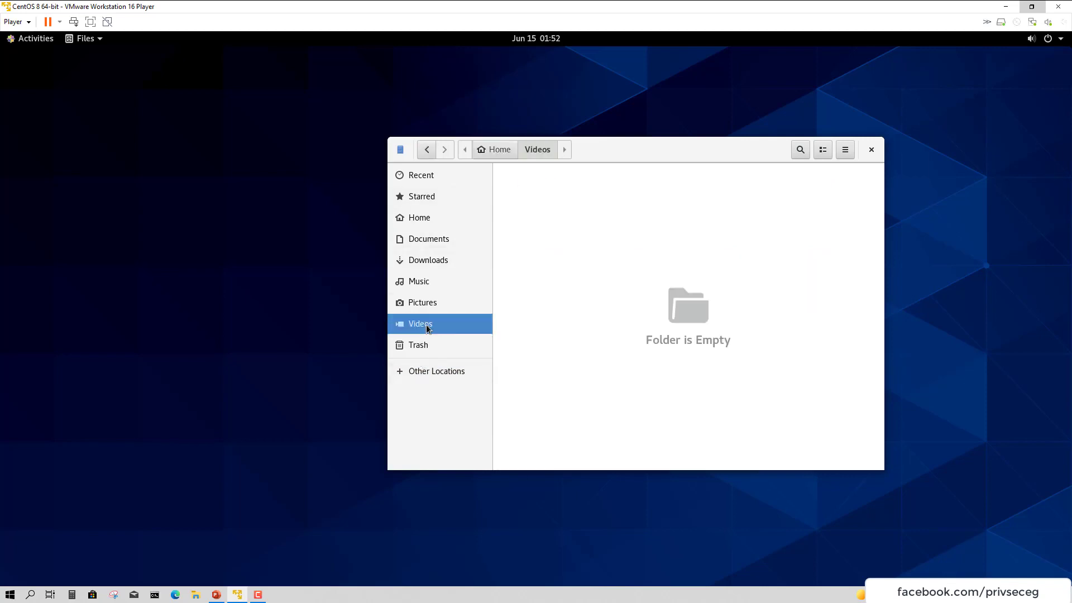
pyautogui.click(418, 197)
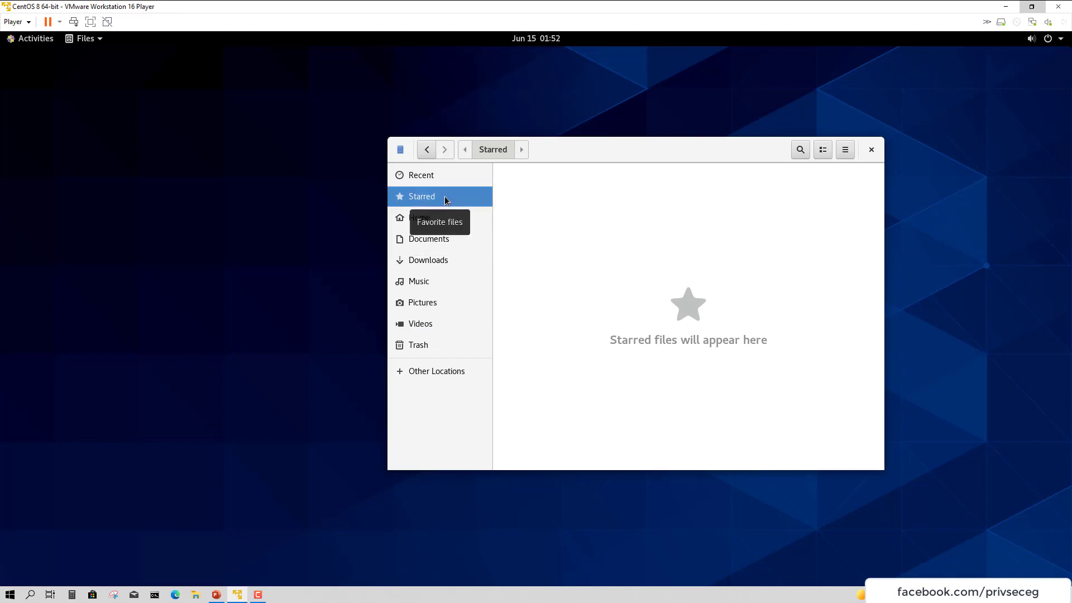
pyautogui.click(444, 176)
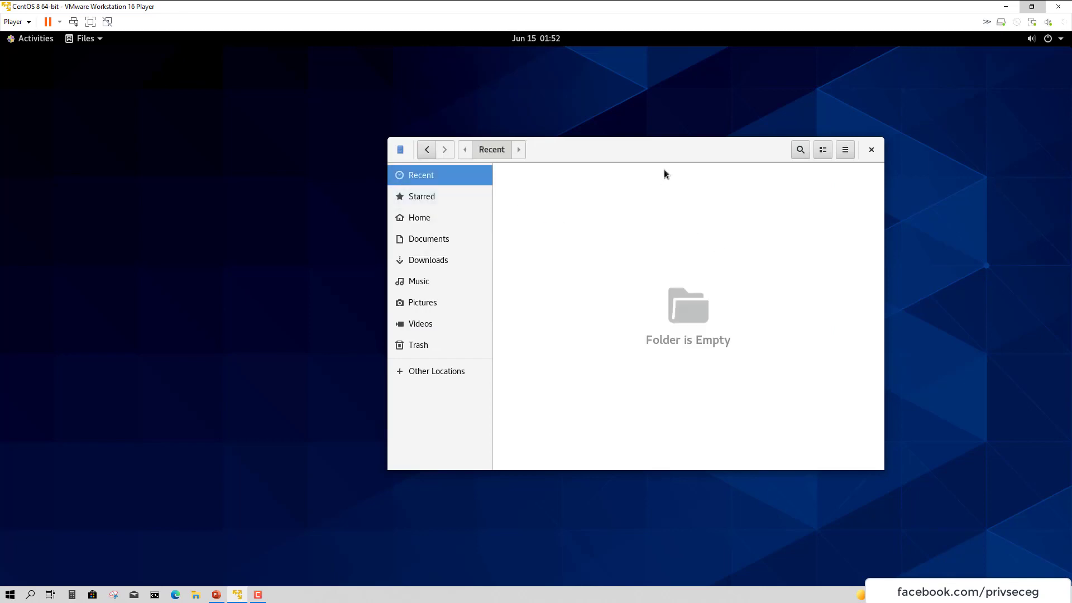
# Maximize Files and navigate Home, Starred and Other Locations to the computer's root filesystem
pyautogui.doubleClick(675, 152)
pyautogui.click(58, 281)
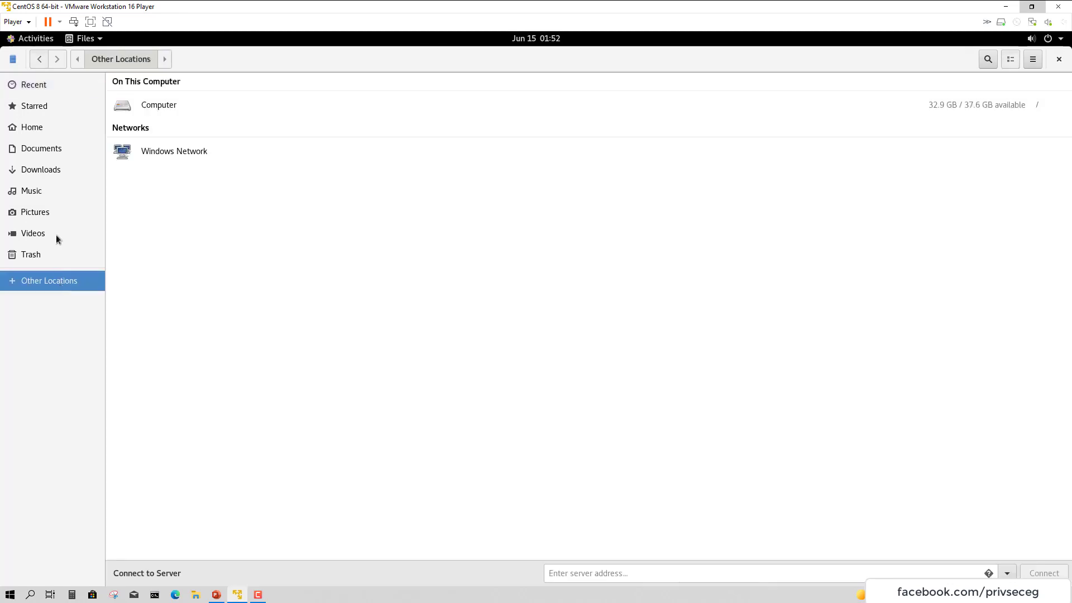
pyautogui.click(29, 126)
pyautogui.click(33, 108)
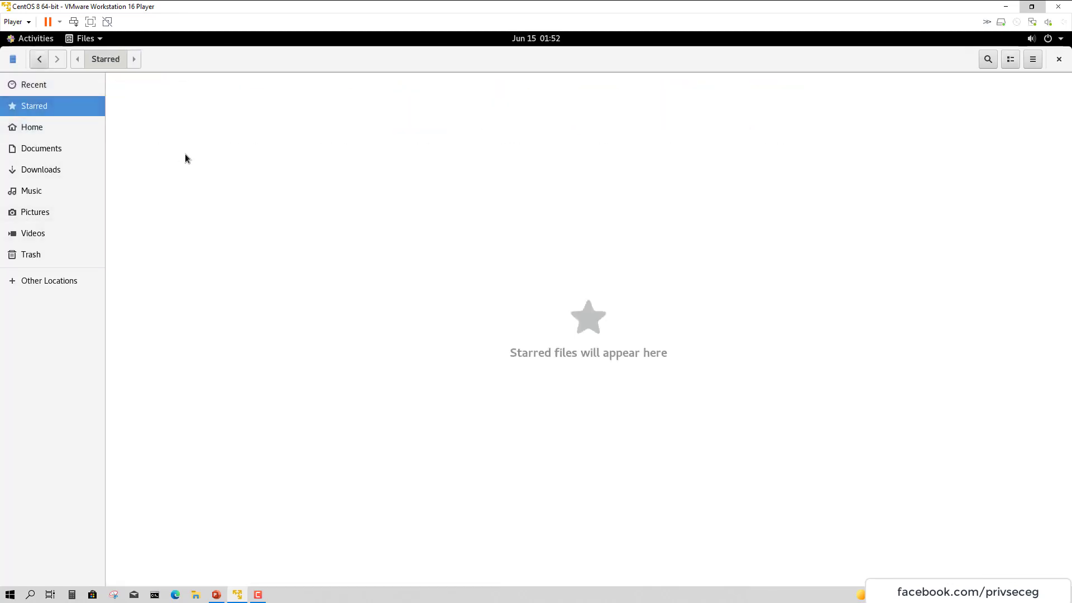
pyautogui.click(35, 282)
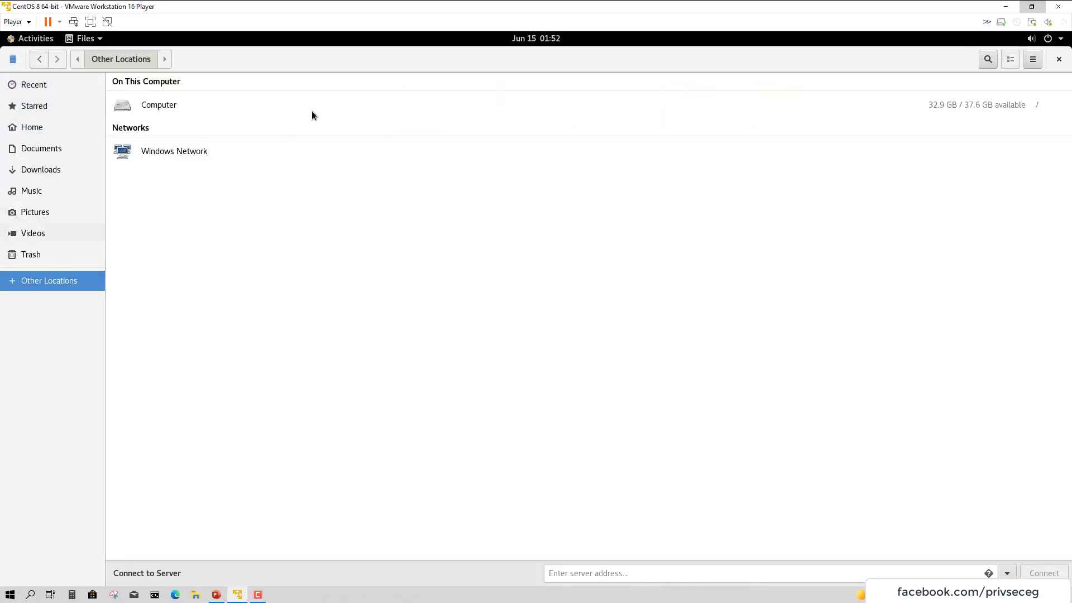
pyautogui.click(172, 105)
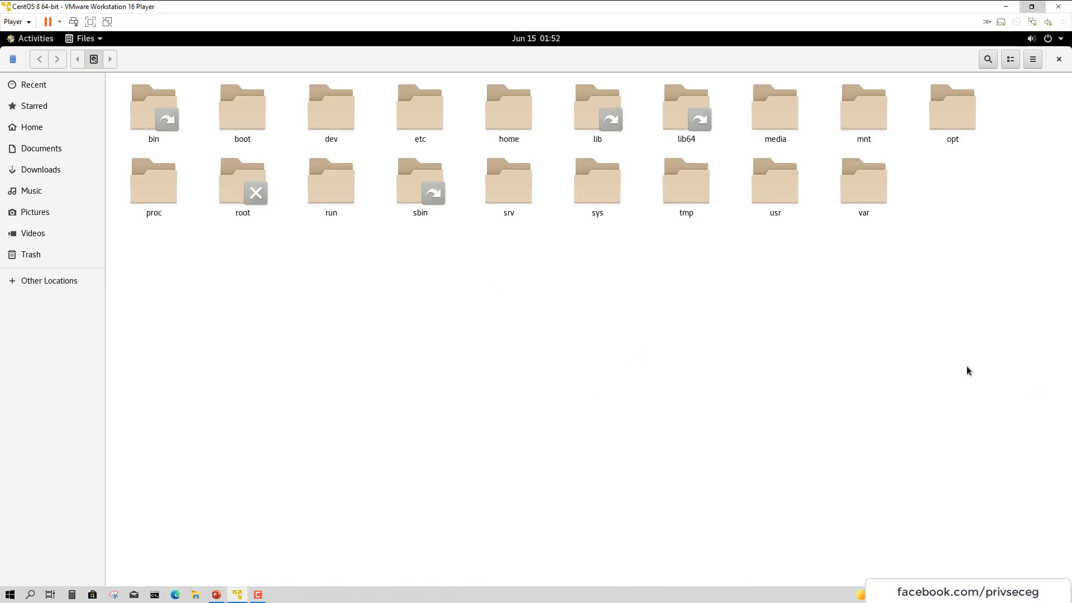
# Rubber-band select root folders, clear the selection, and close the Files window
pyautogui.moveTo(971, 368); pyautogui.dragTo(106, 72)
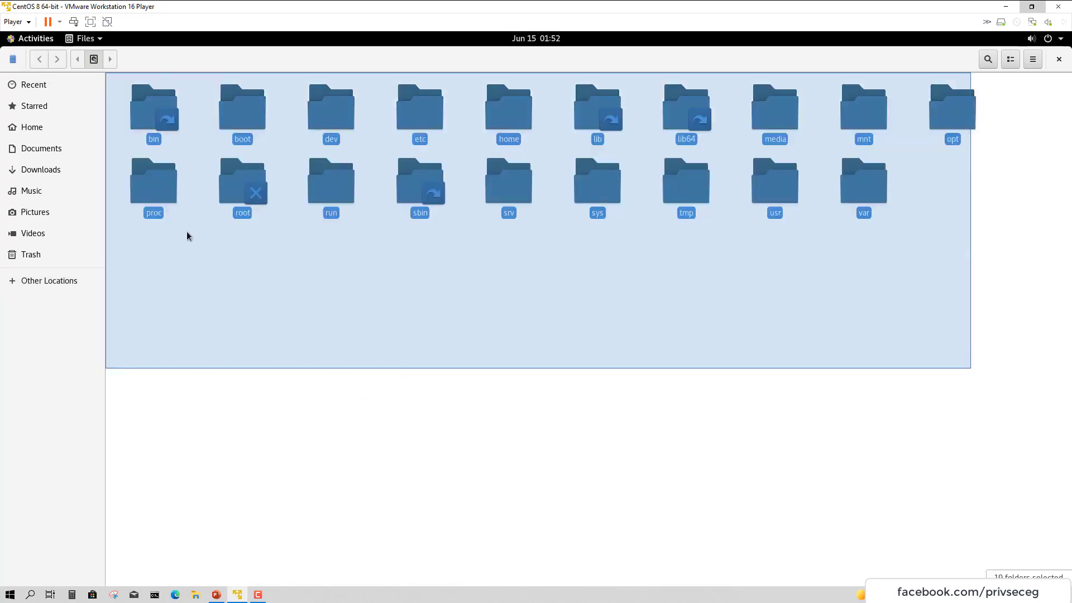
pyautogui.moveTo(413, 417); pyautogui.dragTo(413, 415)
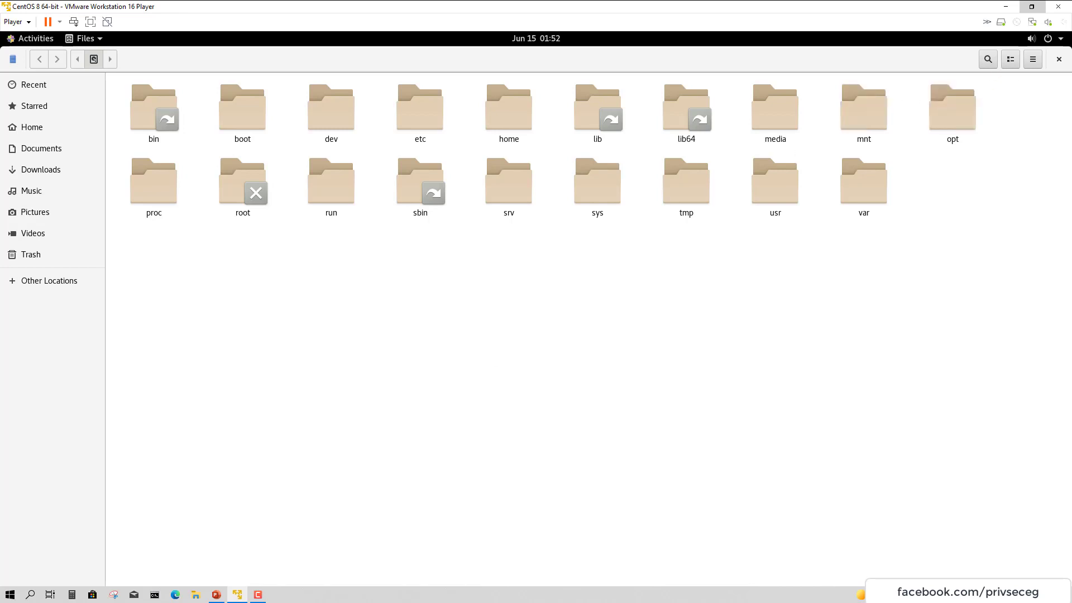
pyautogui.click(1059, 59)
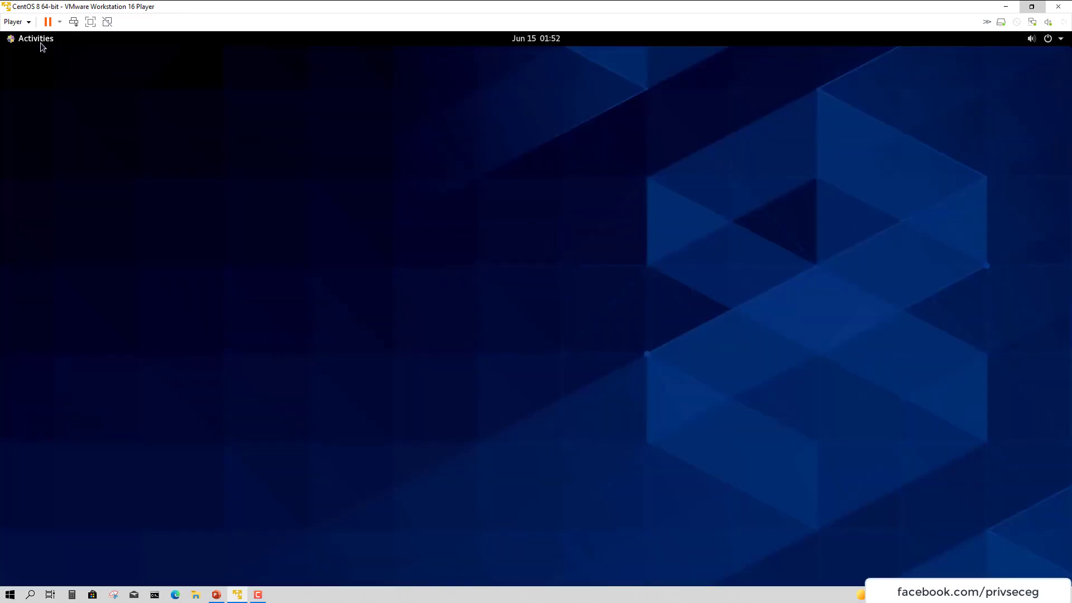
# Toggle Activities, refocus the VM, and leave the overview open with its favourites dash
pyautogui.click(40, 43)
pyautogui.click(324, 215)
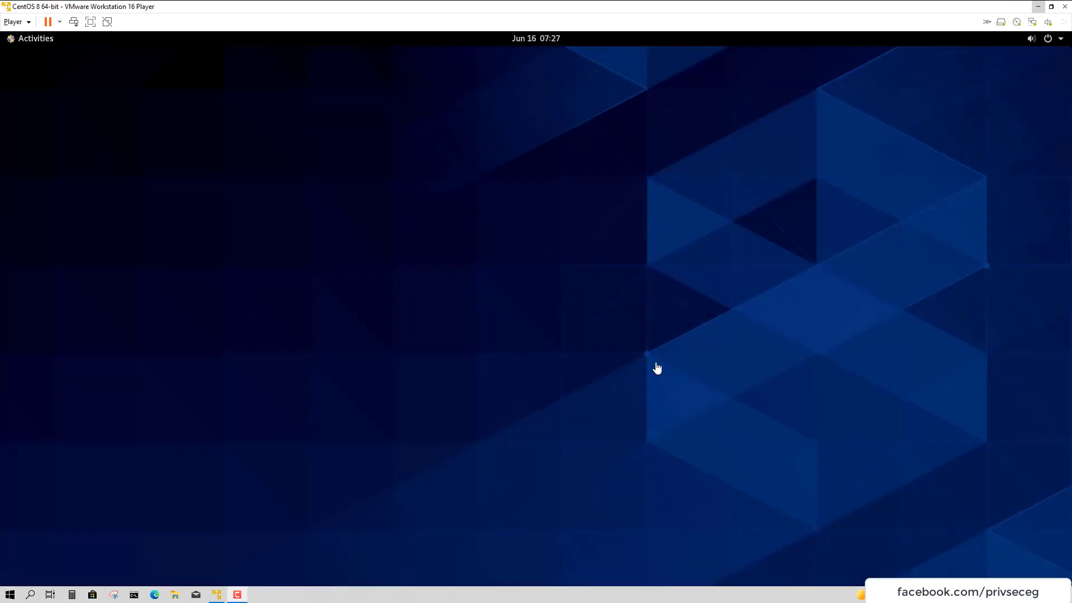
pyautogui.click(657, 367)
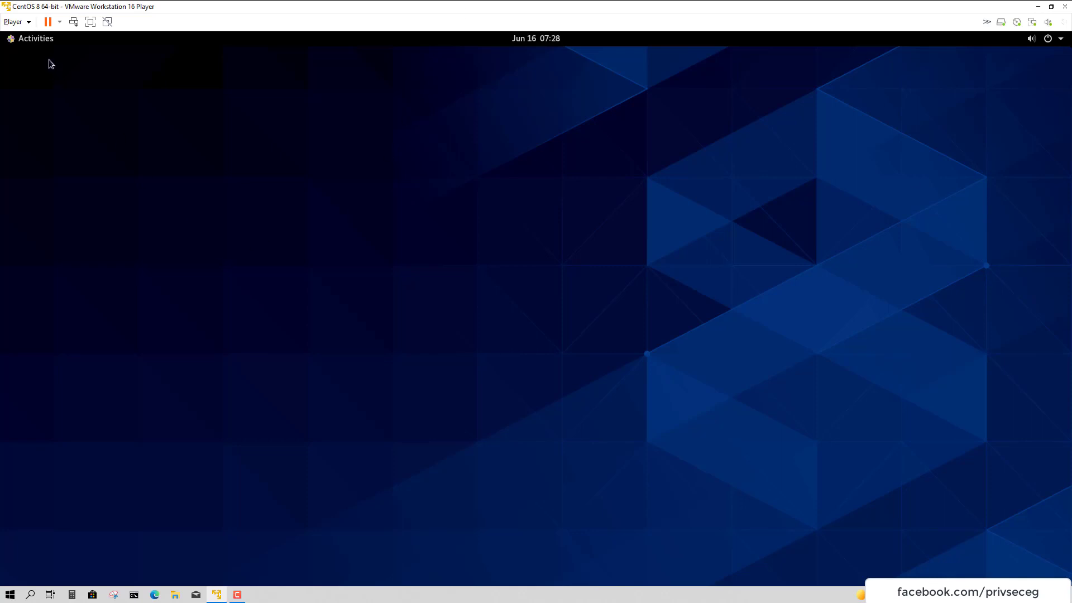
pyautogui.click(38, 44)
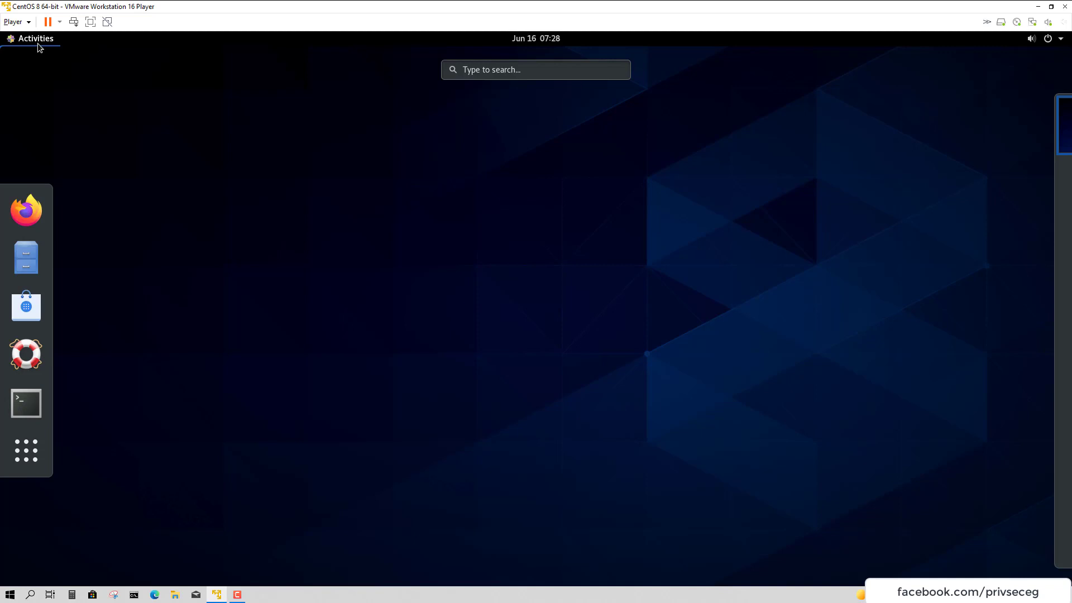
# Launch Terminal from the dash and drag its window to the screen centre
pyautogui.click(24, 395)
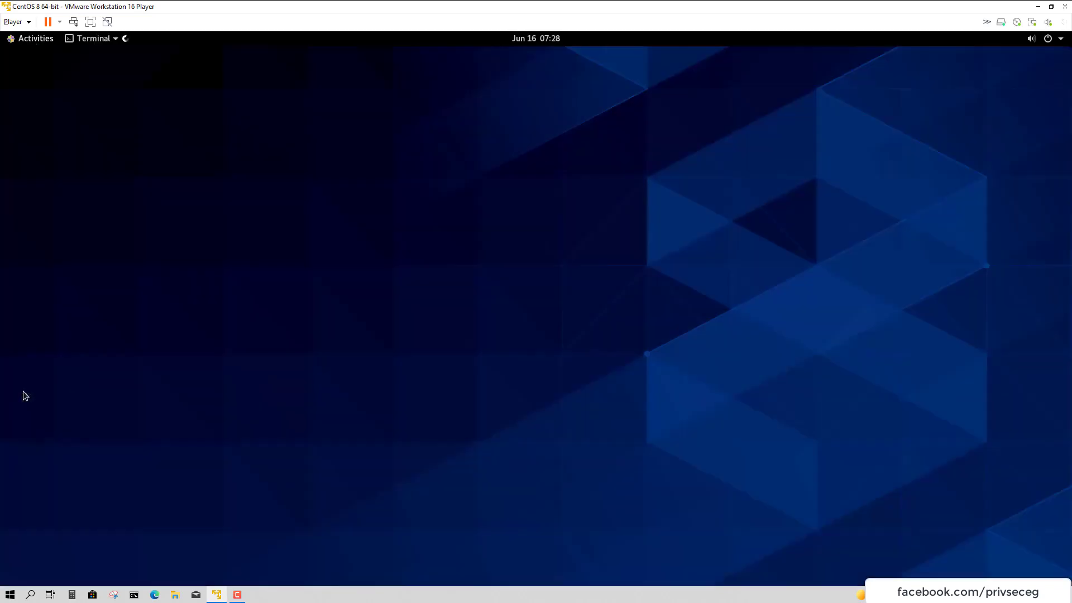
pyautogui.moveTo(332, 149); pyautogui.dragTo(628, 159)
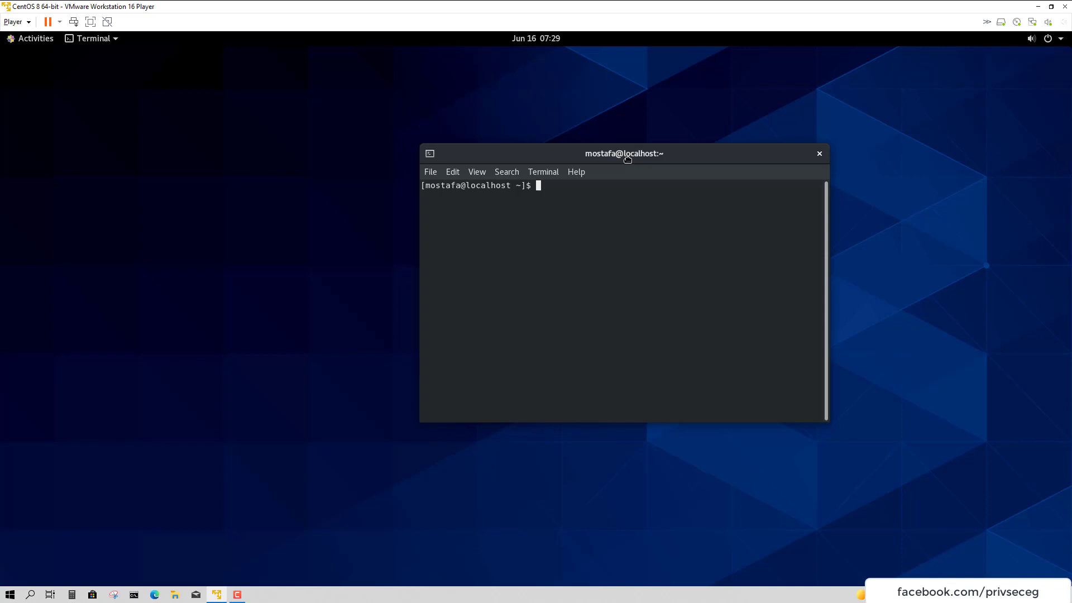
# Launch Files from Activities, placing the terminal on the left and Files on the right
pyautogui.click(35, 39)
pyautogui.click(24, 256)
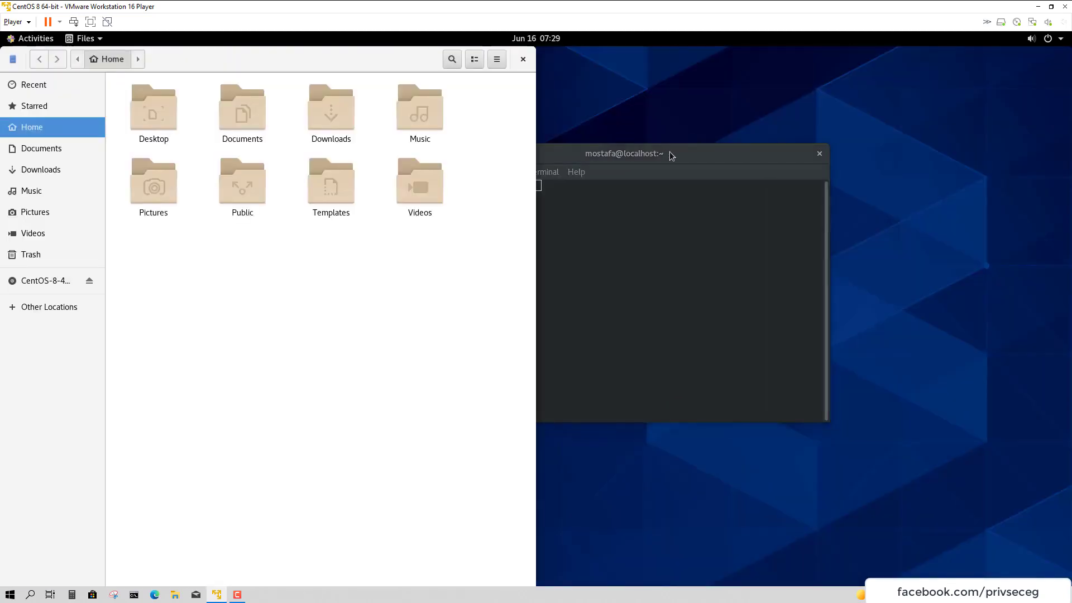
pyautogui.moveTo(668, 152); pyautogui.dragTo(291, 173)
pyautogui.moveTo(283, 66); pyautogui.dragTo(801, 184)
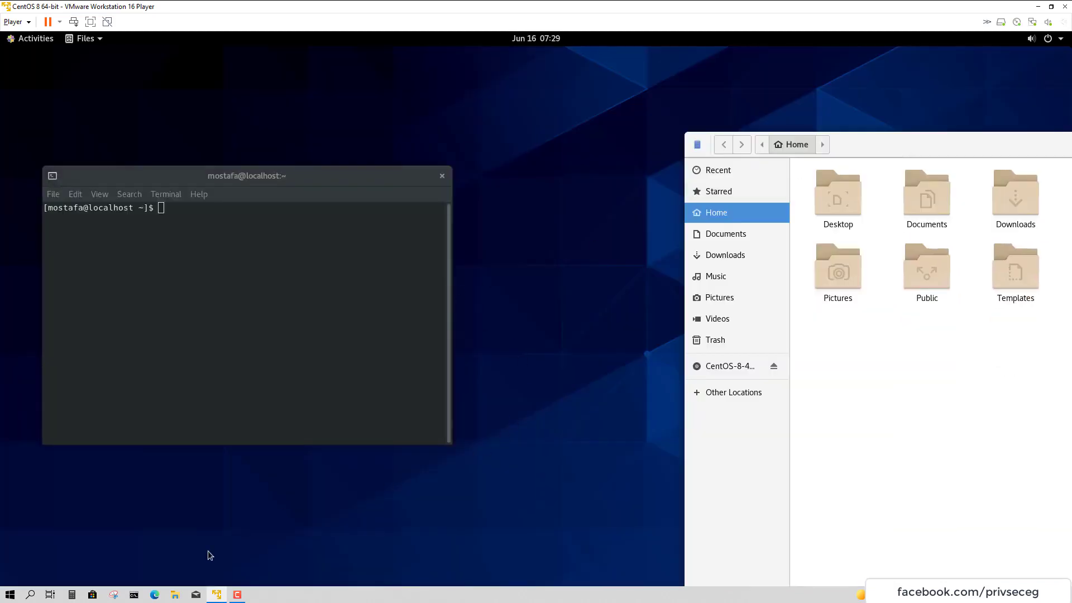
# Open and close a host Command Prompt, then set Files beside the terminal with Desktop–Templates selected
pyautogui.click(134, 595)
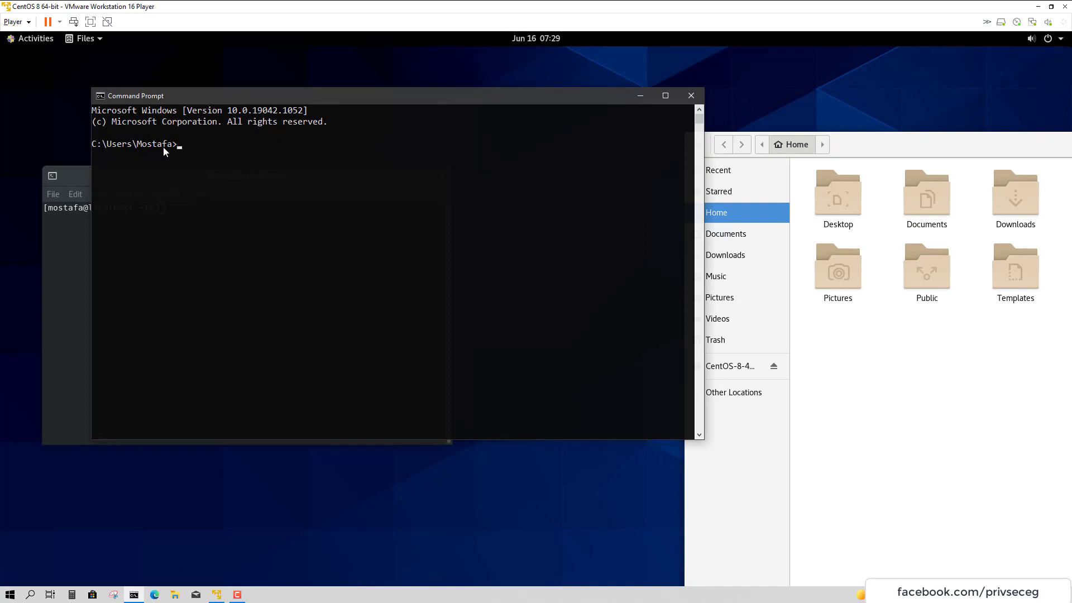
pyautogui.moveTo(152, 146); pyautogui.dragTo(165, 148)
pyautogui.click(691, 95)
pyautogui.moveTo(792, 134); pyautogui.dragTo(579, 91)
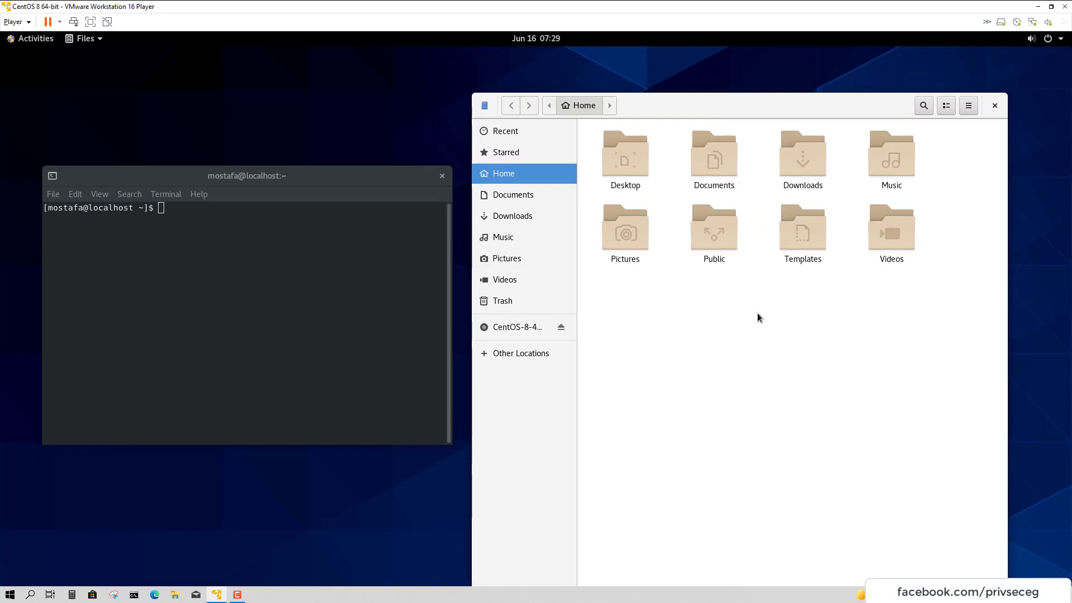
pyautogui.moveTo(803, 335)
pyautogui.mouseDown()
pyautogui.moveTo(705, 238)
pyautogui.moveTo(778, 242)
pyautogui.moveTo(859, 326)
pyautogui.moveTo(559, 145)
pyautogui.mouseUp()
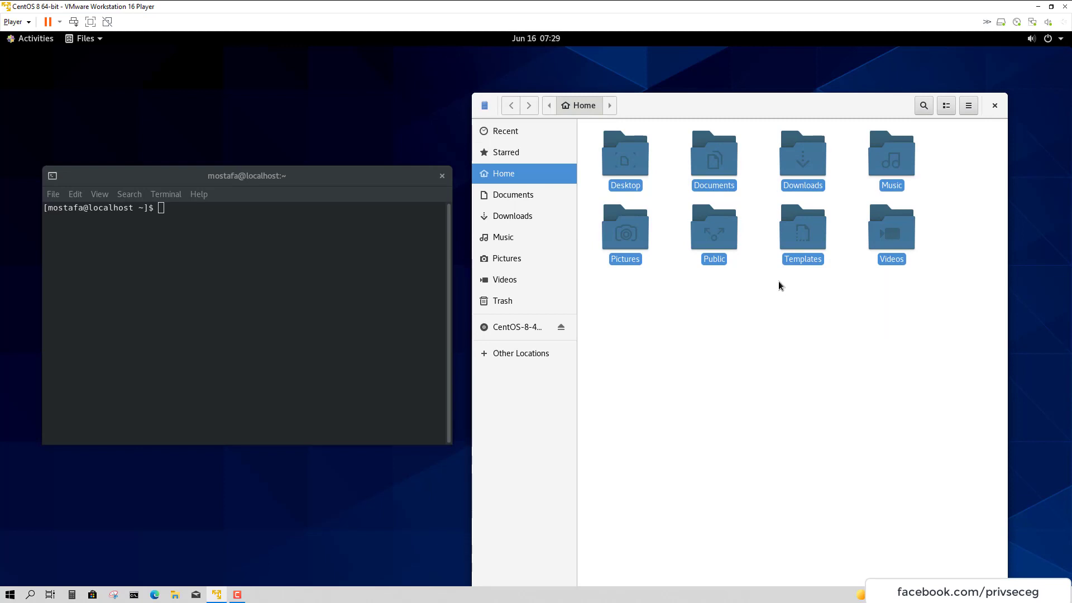
# In Files, visit Desktop, Documents, Downloads, Music and Trash, returning Home between
pyautogui.doubleClick(645, 171)
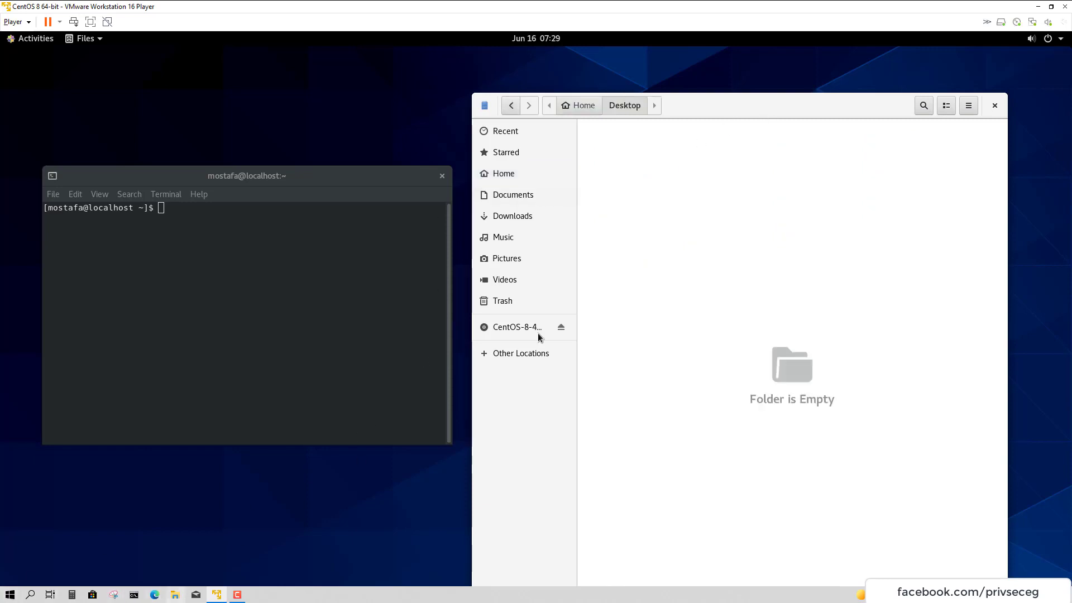
pyautogui.click(587, 112)
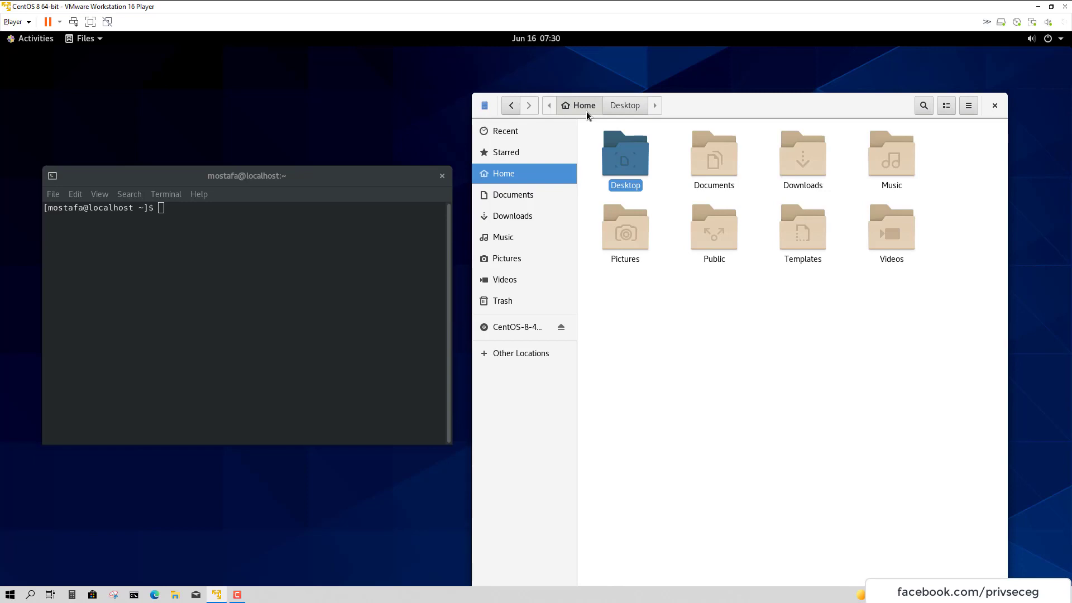
pyautogui.click(312, 235)
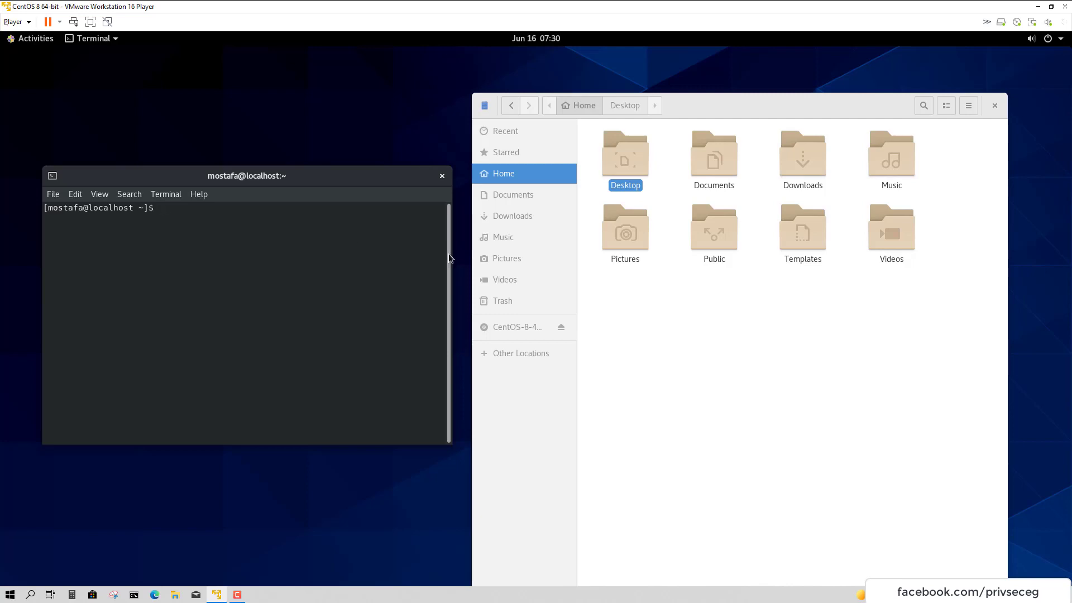
pyautogui.click(518, 199)
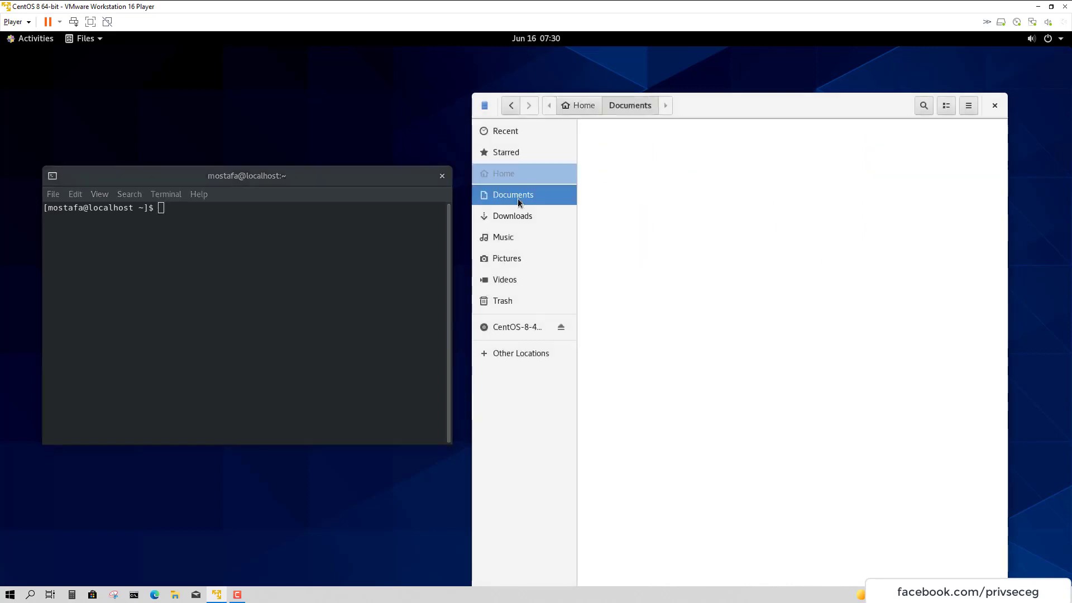
pyautogui.click(542, 179)
pyautogui.click(538, 220)
pyautogui.click(536, 237)
pyautogui.click(533, 300)
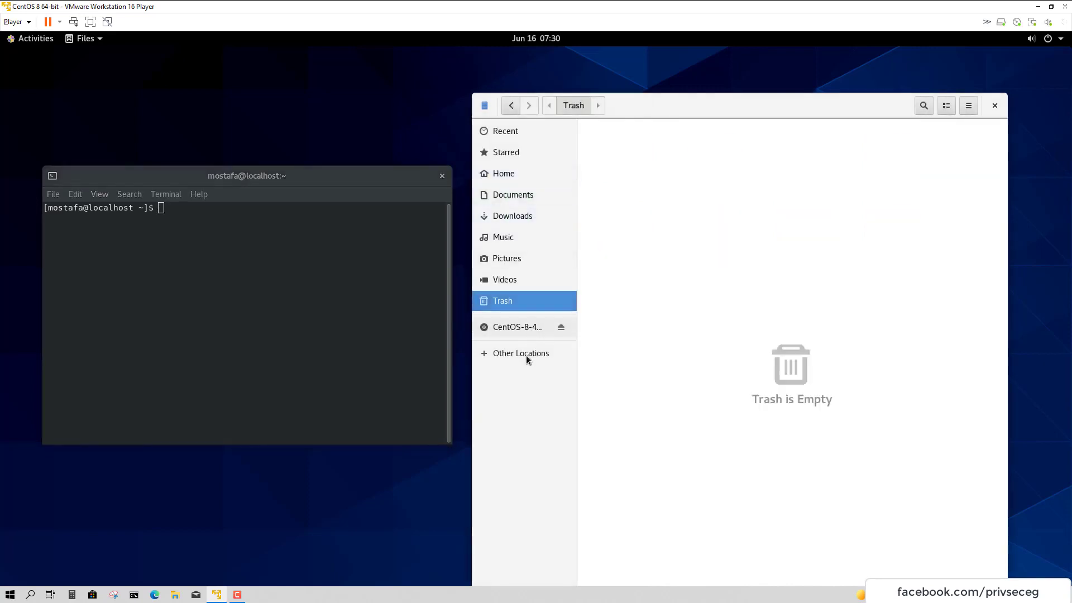
# Open Other Locations > Computer, select the root folders, and move the terminal to the centre
pyautogui.click(529, 357)
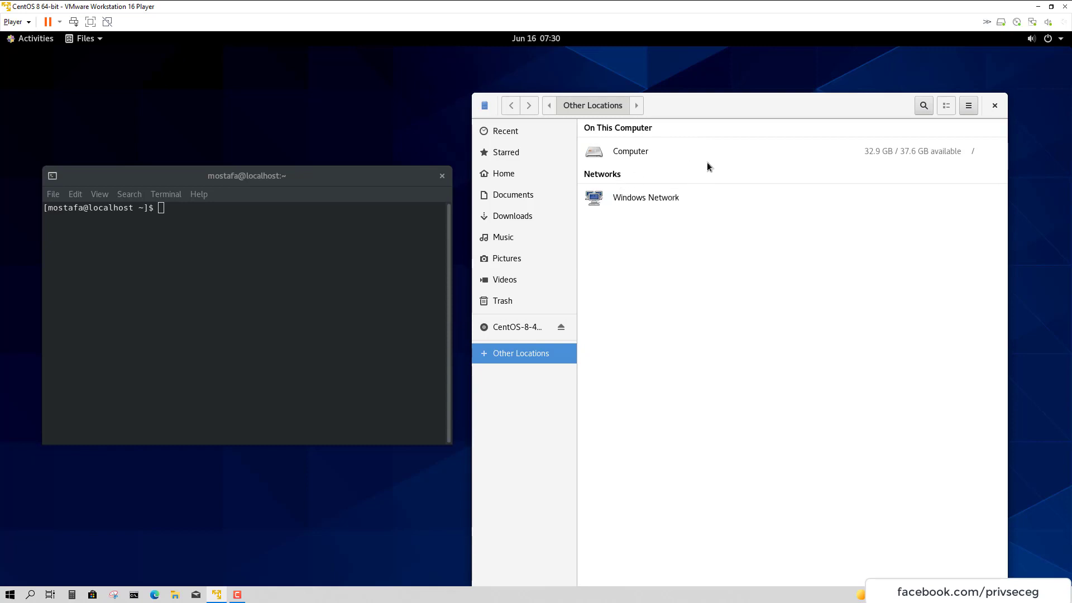
pyautogui.click(626, 162)
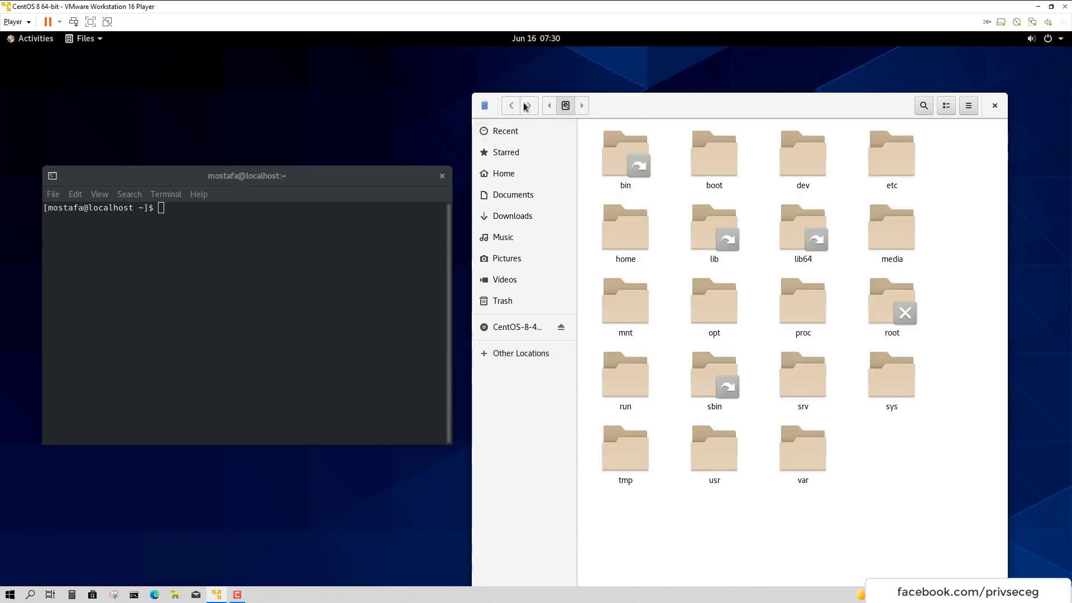
pyautogui.hotkey('ctrl', 'a')
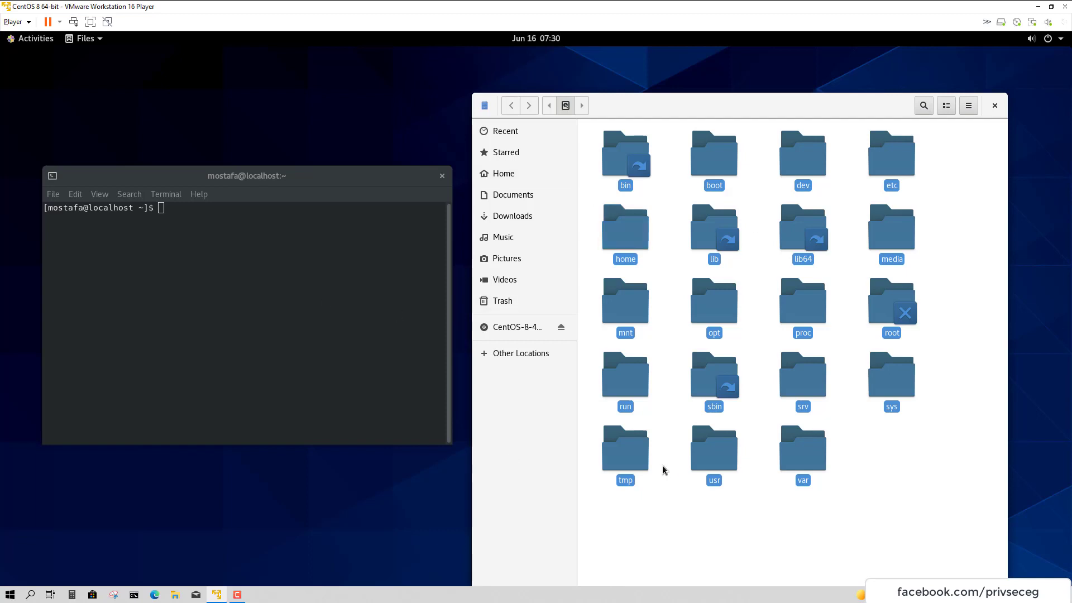
pyautogui.moveTo(863, 509); pyautogui.dragTo(558, 186)
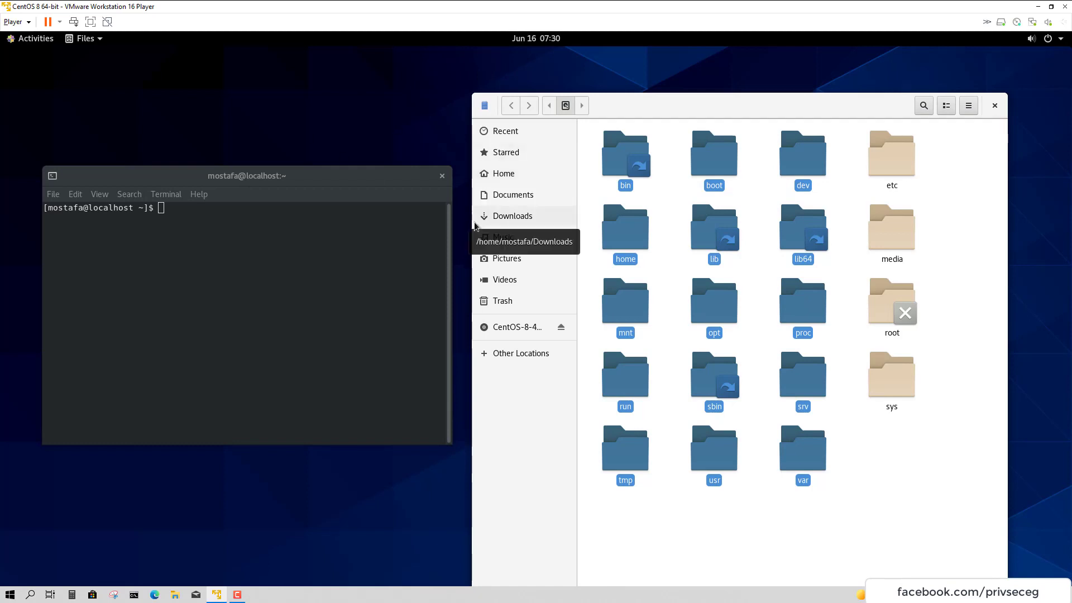
pyautogui.moveTo(306, 172); pyautogui.dragTo(558, 167)
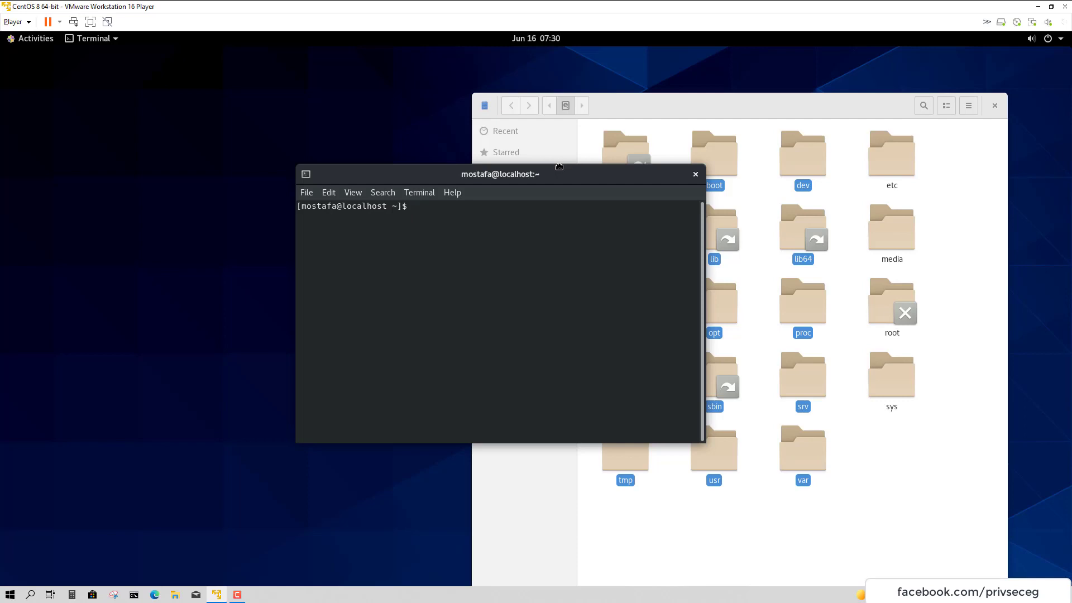
# Erase stray text at the prompt, reposition Files, and show the Home folder in Files
pyautogui.write('hsdgh')
pyautogui.click(614, 106)
pyautogui.moveTo(486, 78); pyautogui.dragTo(255, 46)
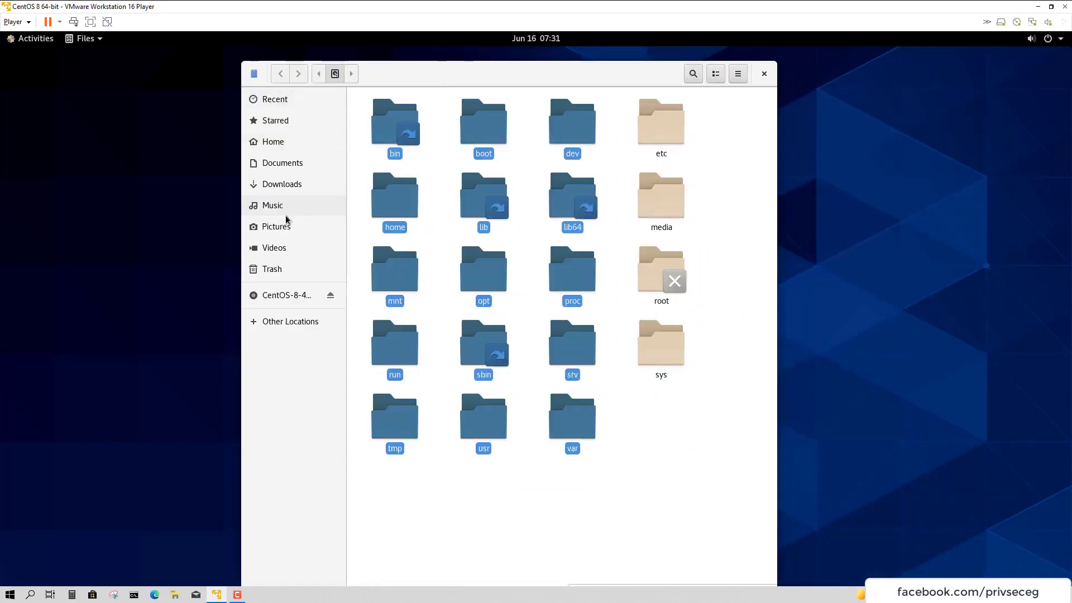
pyautogui.moveTo(479, 87); pyautogui.dragTo(762, 119)
pyautogui.click(414, 245)
pyautogui.press('BackSpace')
pyautogui.press('BackSpace')
pyautogui.press('BackSpace')
pyautogui.press('BackSpace')
pyautogui.press('BackSpace')
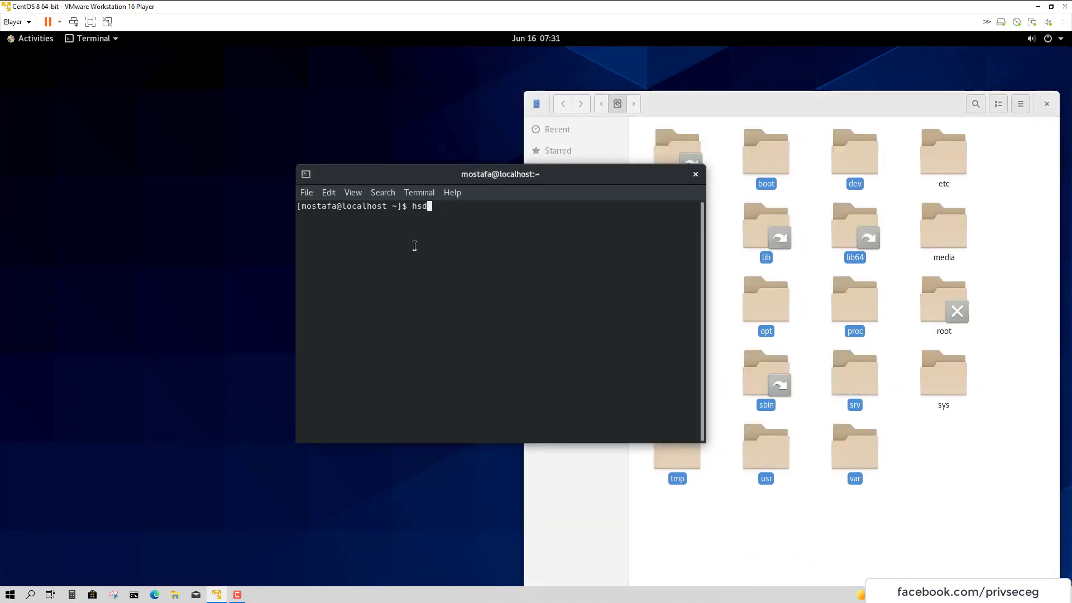
pyautogui.click(970, 433)
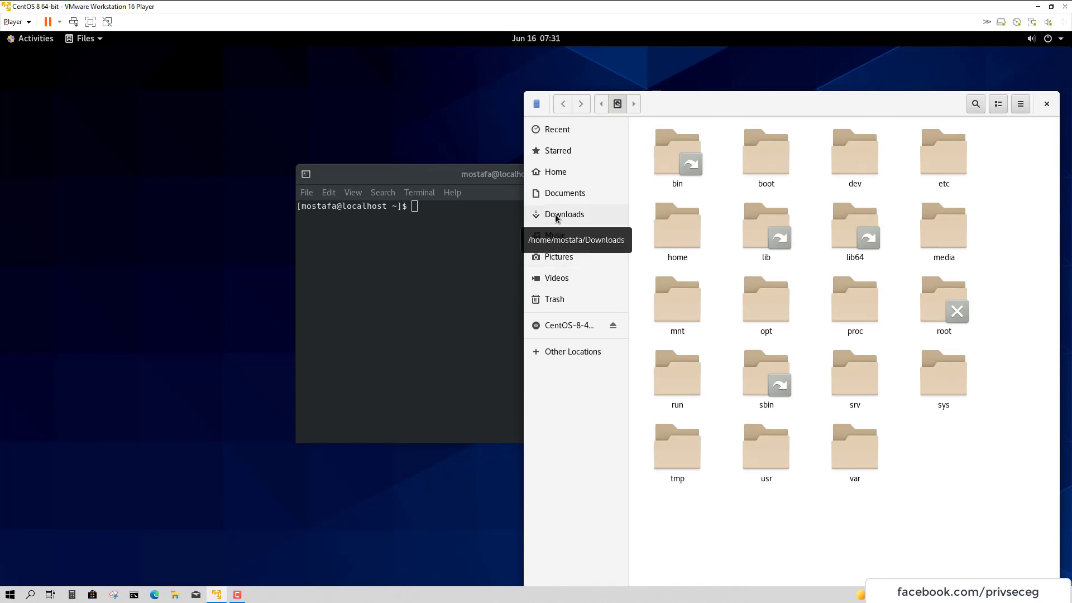
pyautogui.click(555, 173)
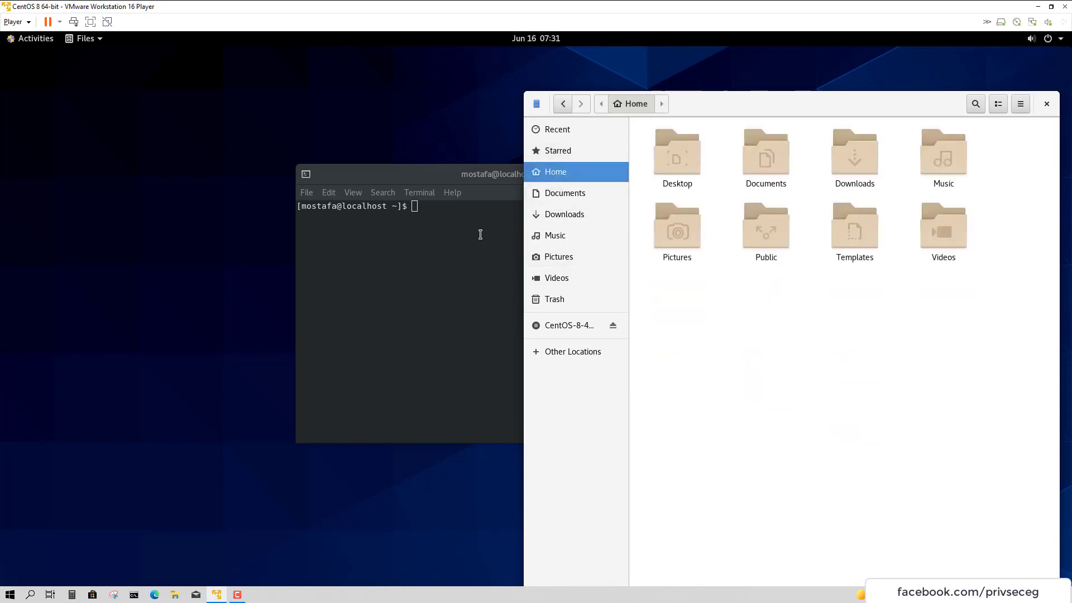
# Run ls in the terminal, select the eight home folders in Files, and move the terminal up-left
pyautogui.click(480, 234)
pyautogui.write('ls')
pyautogui.press('Return')
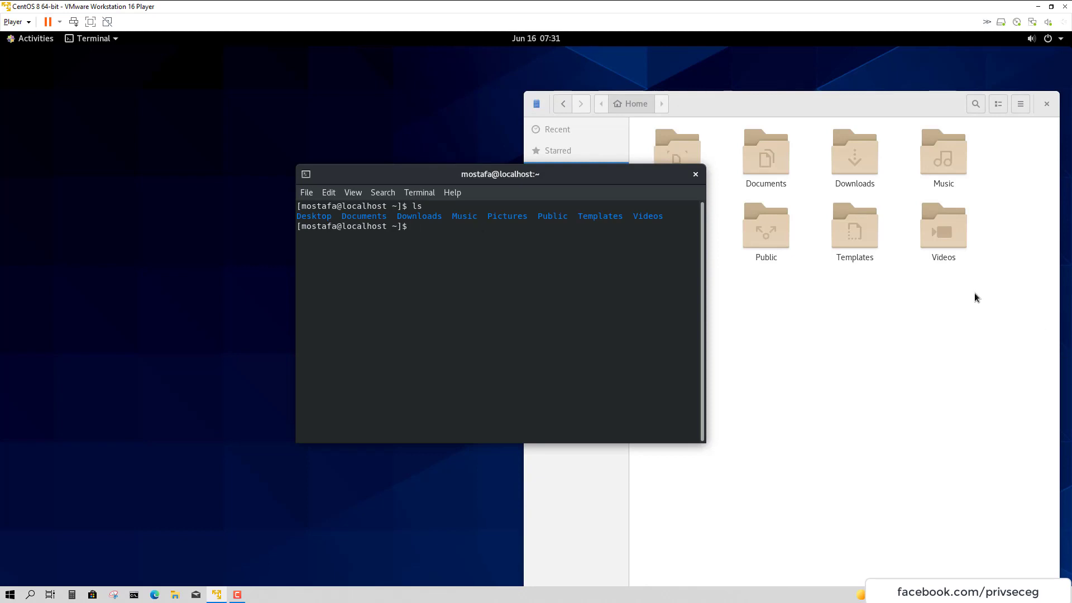
pyautogui.moveTo(974, 297); pyautogui.dragTo(649, 127)
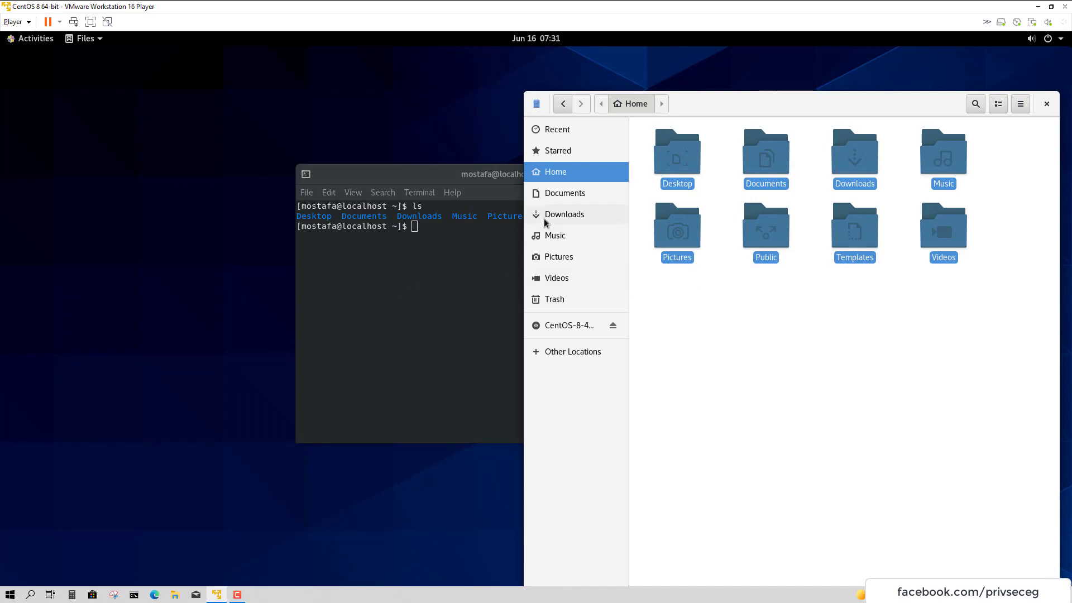
pyautogui.doubleClick(312, 217)
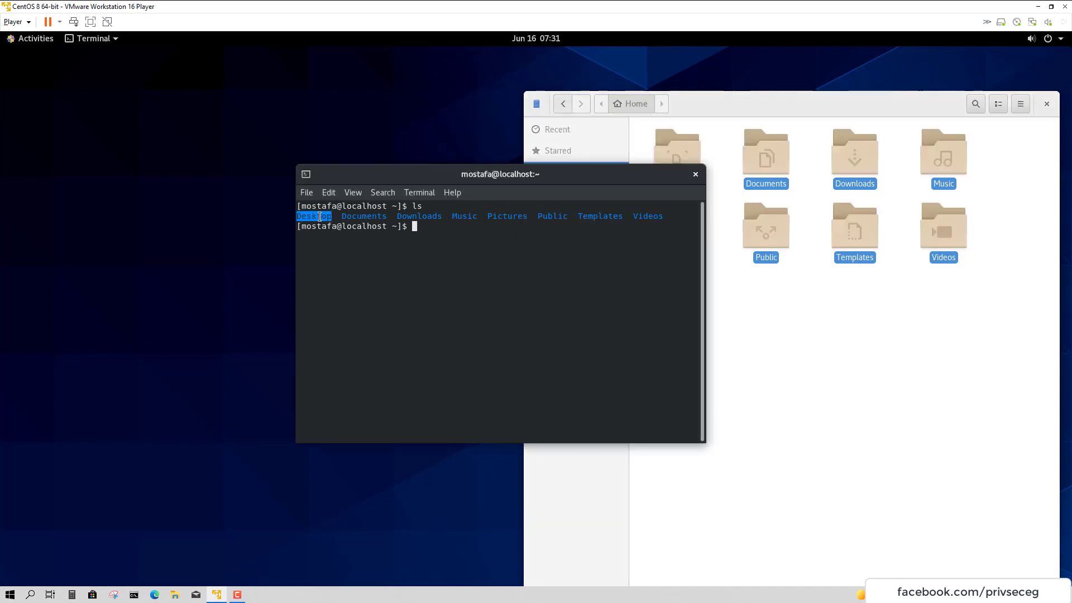
pyautogui.click(313, 218)
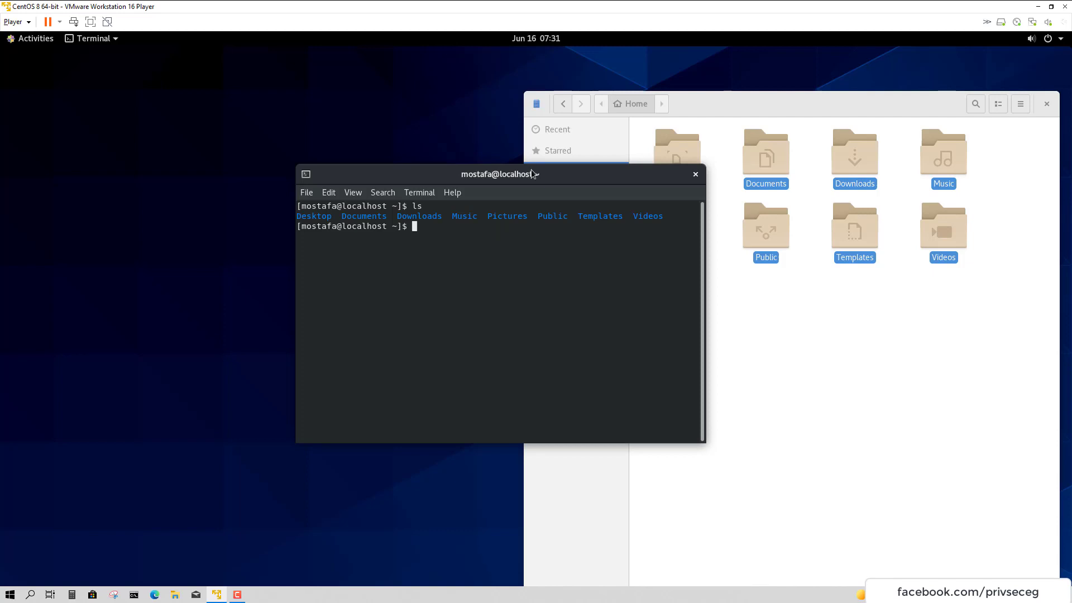
pyautogui.moveTo(531, 171); pyautogui.dragTo(329, 155)
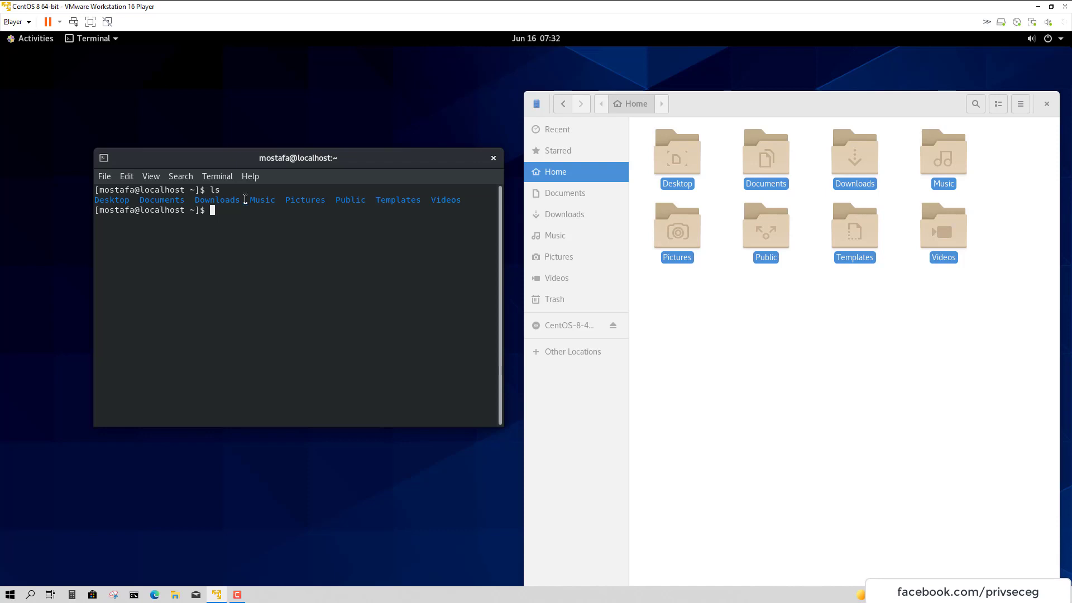
# Run ls -l in the terminal for a long listing of the home folders
pyautogui.moveTo(110, 200); pyautogui.dragTo(300, 214)
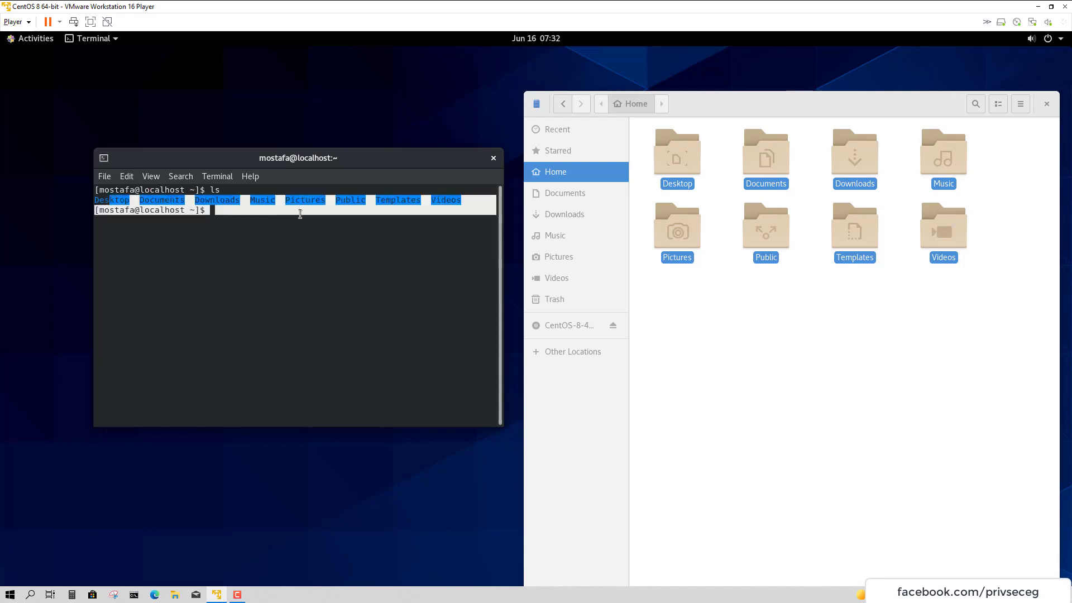
pyautogui.click(410, 350)
pyautogui.write('ls ')
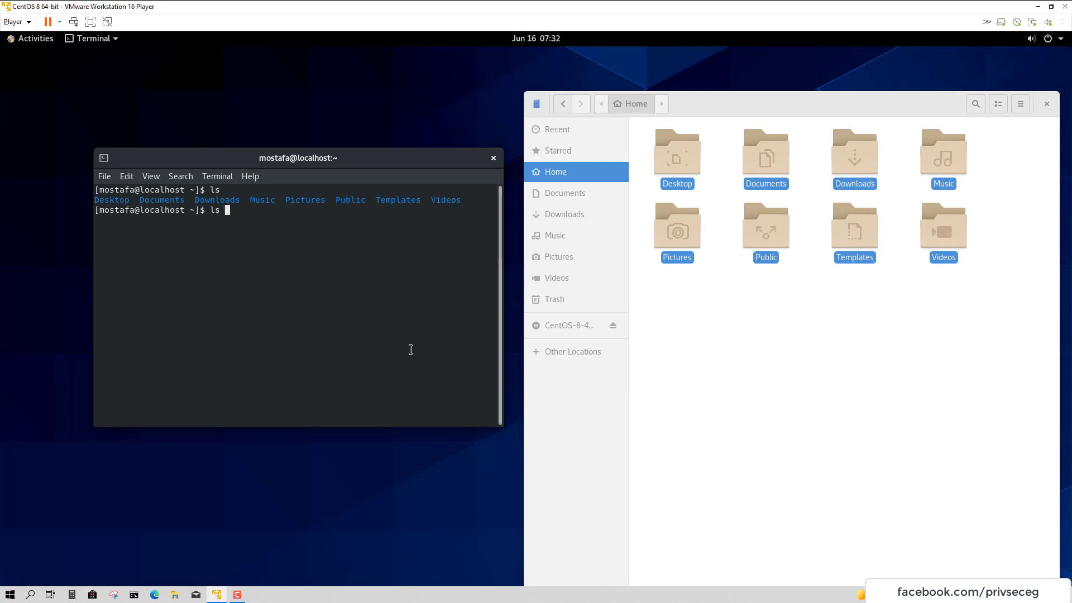
pyautogui.write('-l')
pyautogui.press('Return')
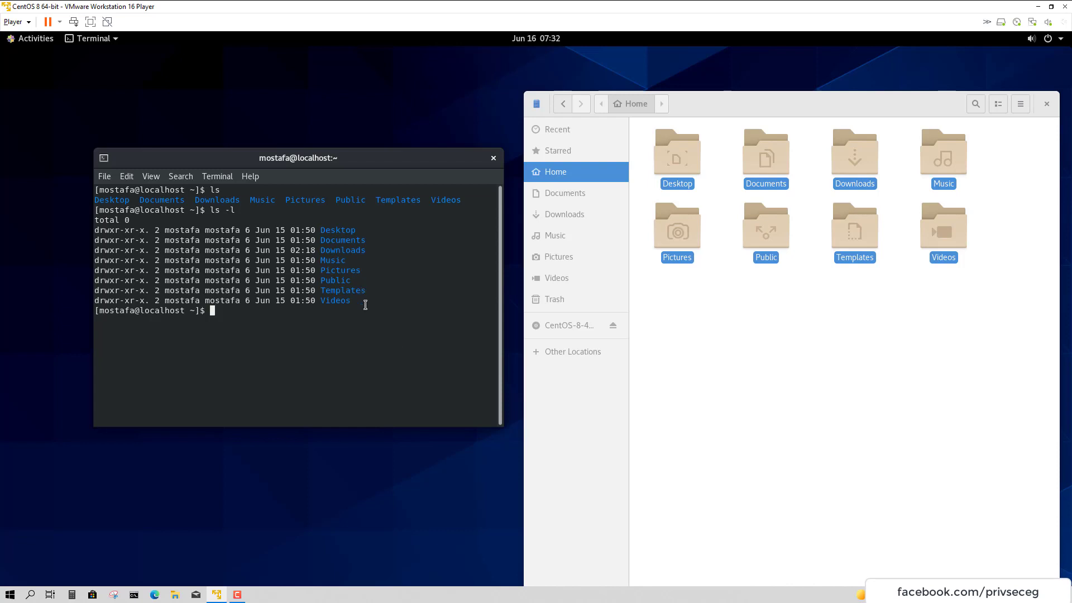
pyautogui.moveTo(354, 302); pyautogui.dragTo(110, 250)
pyautogui.click(128, 265)
# Run ls Downloads/ via Tab completion, then open the empty Downloads folder in Files
pyautogui.write('ls Down')
pyautogui.press('Tab')
pyautogui.press('Return')
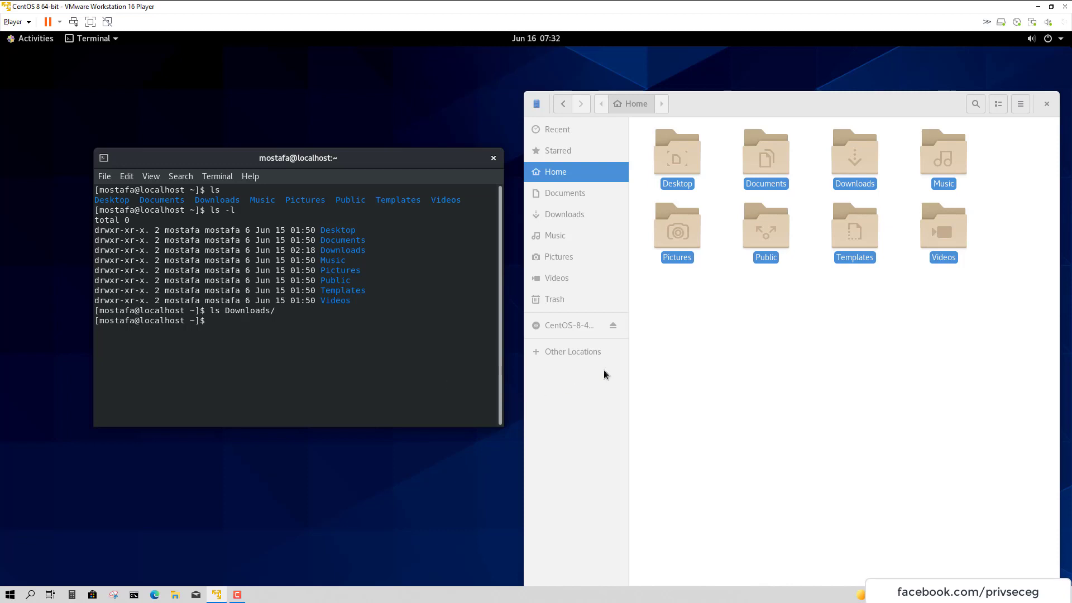
pyautogui.click(604, 370)
pyautogui.click(866, 182)
pyautogui.doubleClick(866, 180)
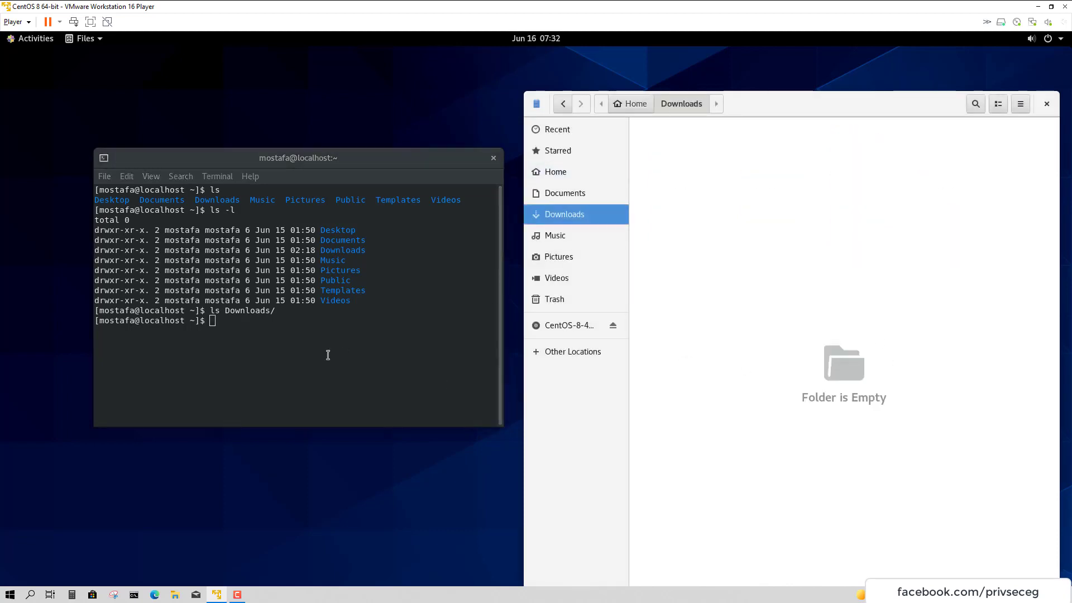
# Highlight the earlier ls -l command, its option and its Documents-to-Videos listing in the terminal
pyautogui.click(264, 334)
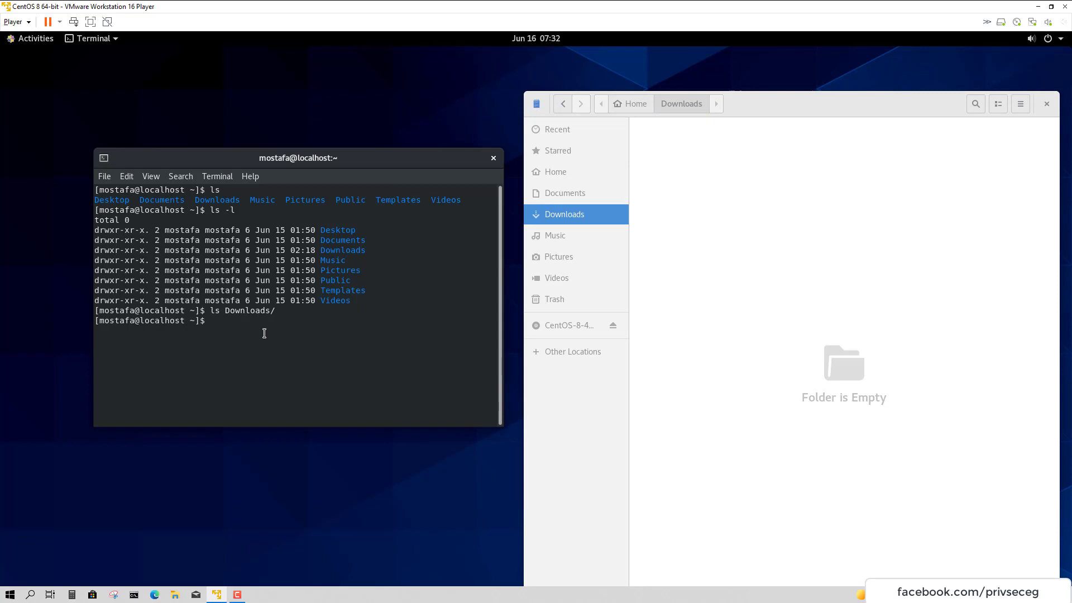
pyautogui.doubleClick(213, 211)
pyautogui.moveTo(220, 211); pyautogui.dragTo(235, 211)
pyautogui.moveTo(357, 304); pyautogui.dragTo(73, 230)
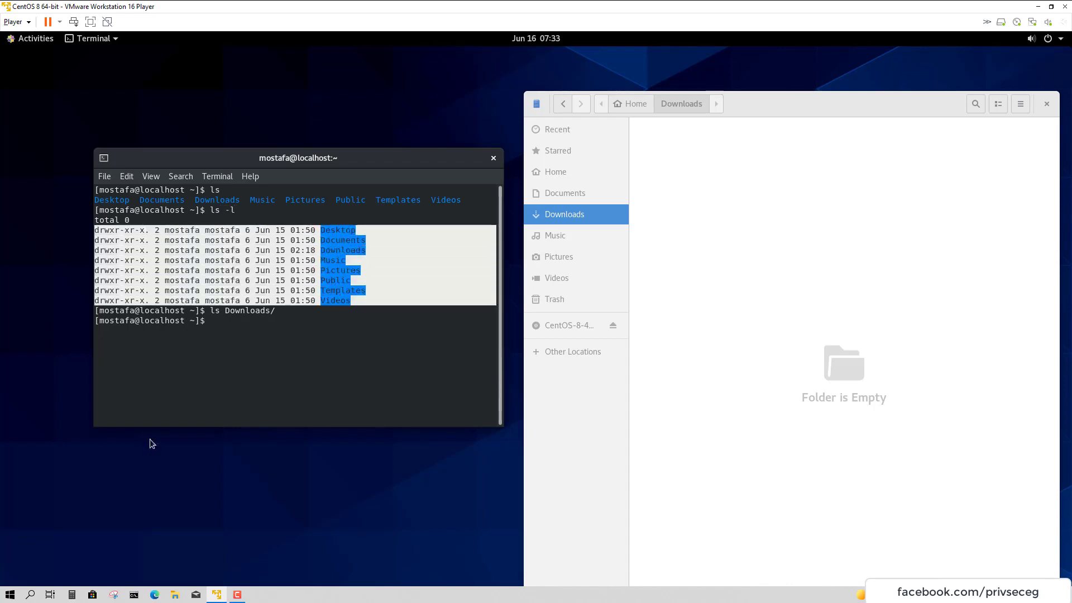
pyautogui.moveTo(262, 311)
pyautogui.mouseDown()
pyautogui.moveTo(224, 311)
pyautogui.moveTo(254, 321)
pyautogui.mouseUp()
pyautogui.doubleClick(238, 311)
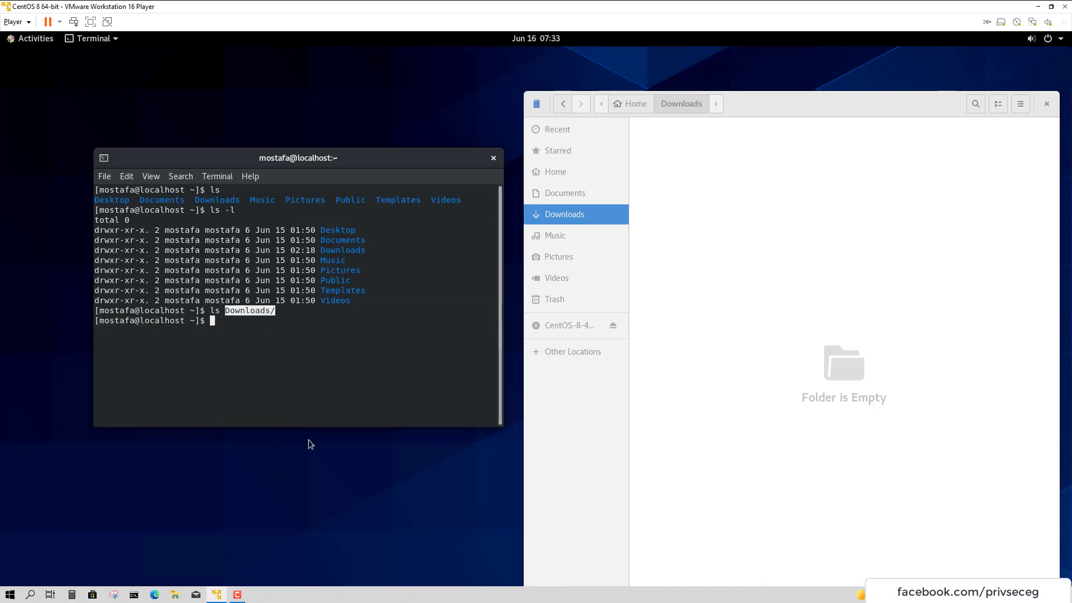
pyautogui.click(292, 384)
# Run ls -l Downloads/ and highlight its 'total 0' result
pyautogui.write('l')
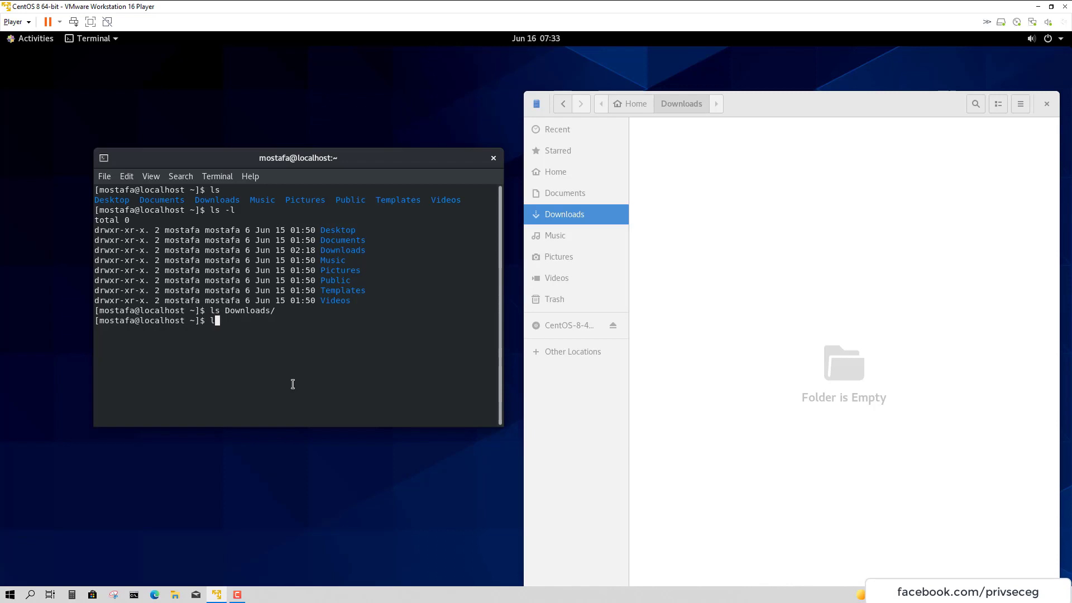
pyautogui.write('s -l Dow')
pyautogui.press('Tab')
pyautogui.press('Return')
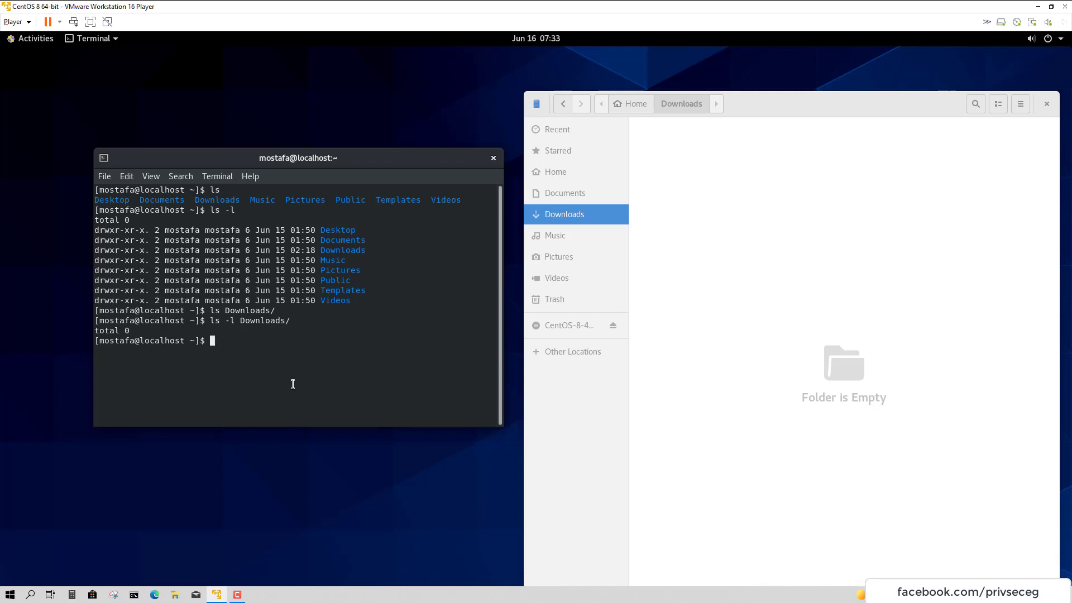
pyautogui.moveTo(130, 333); pyautogui.dragTo(78, 335)
pyautogui.moveTo(201, 340); pyautogui.dragTo(136, 336)
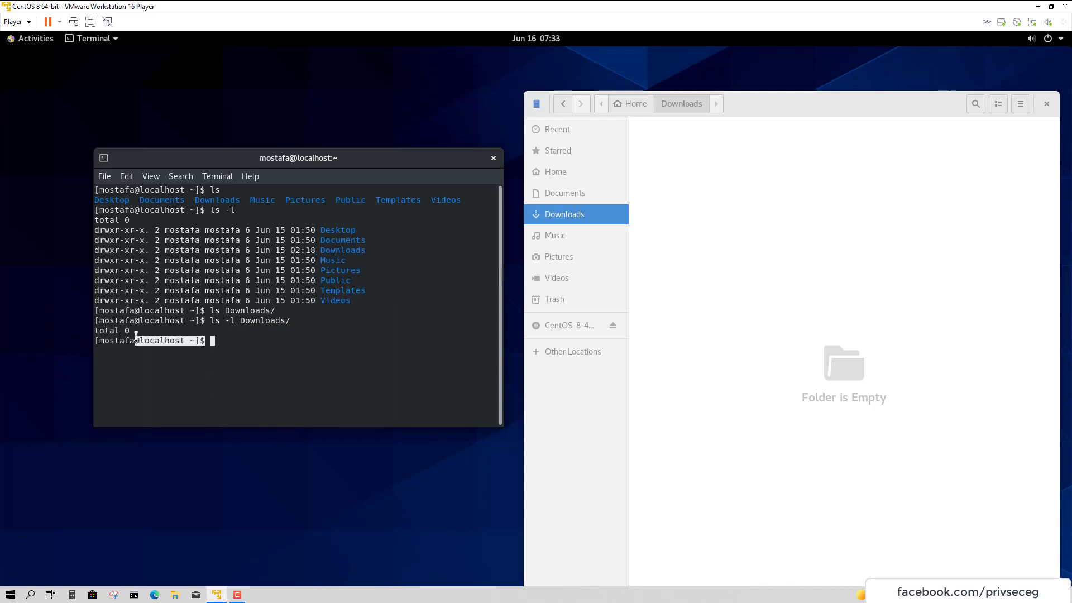
pyautogui.moveTo(246, 214); pyautogui.dragTo(358, 269)
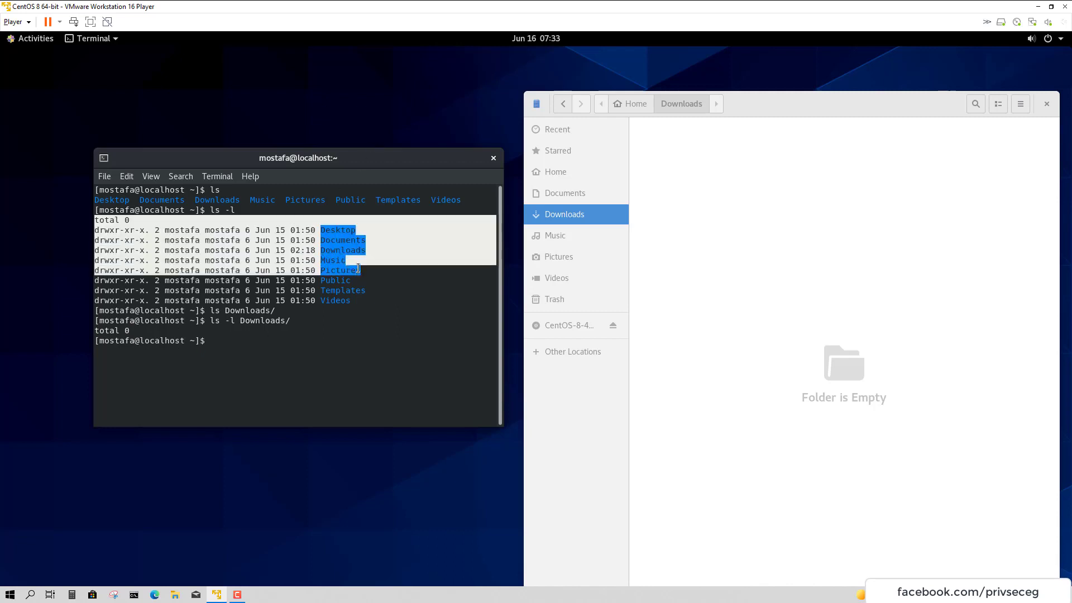
pyautogui.click(383, 367)
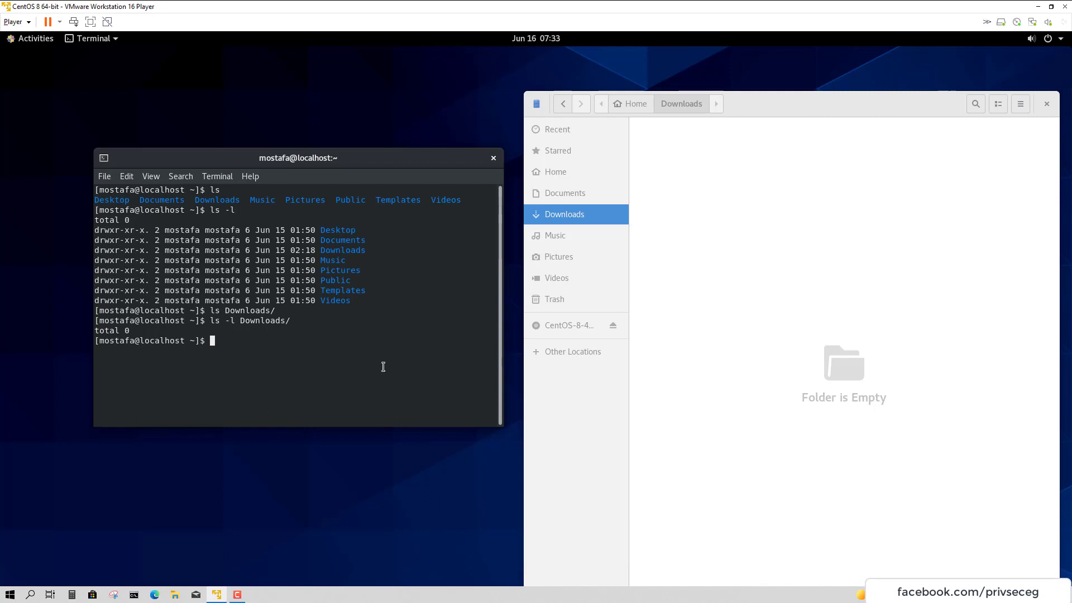
# Run ls -a to list all home entries, including hidden files like .bashrc
pyautogui.write('ls -a')
pyautogui.press('Return')
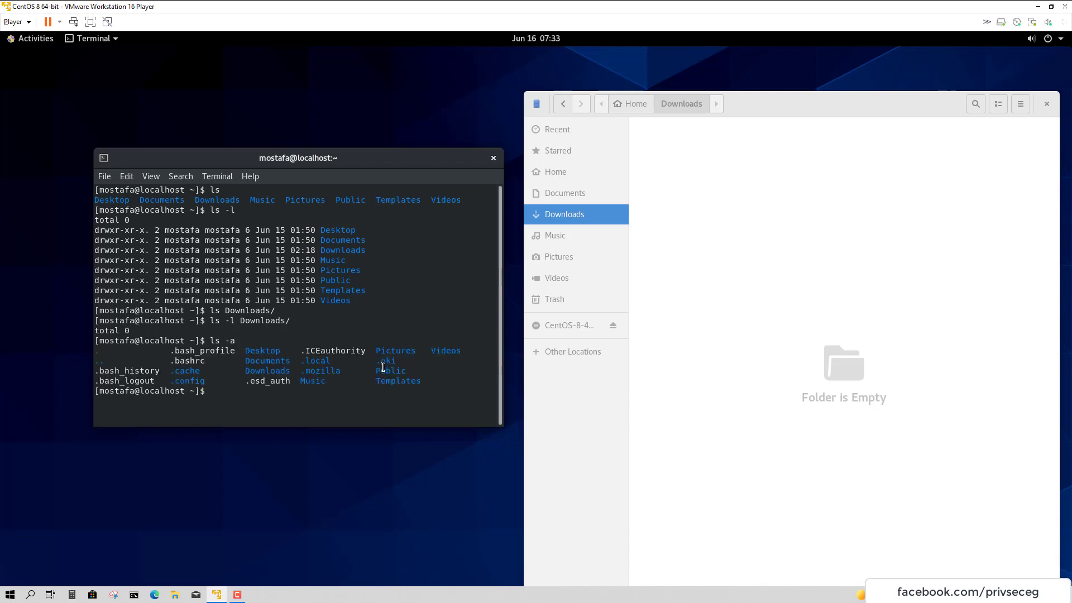
# Return Files to the Home folder and turn on Show Hidden Files
pyautogui.click(633, 104)
pyautogui.moveTo(912, 108); pyautogui.dragTo(898, 99)
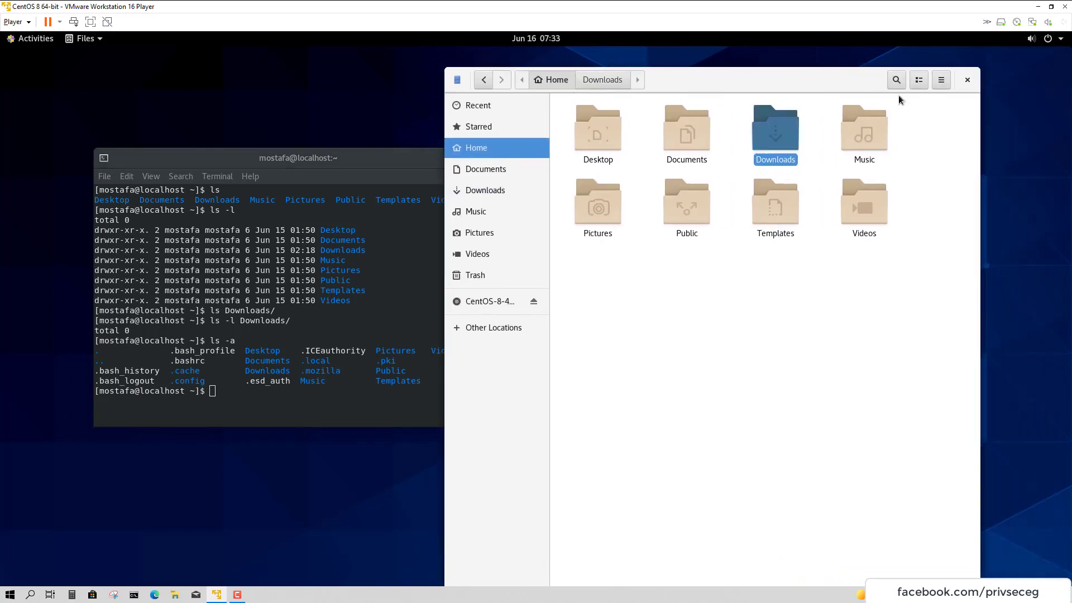
pyautogui.click(941, 80)
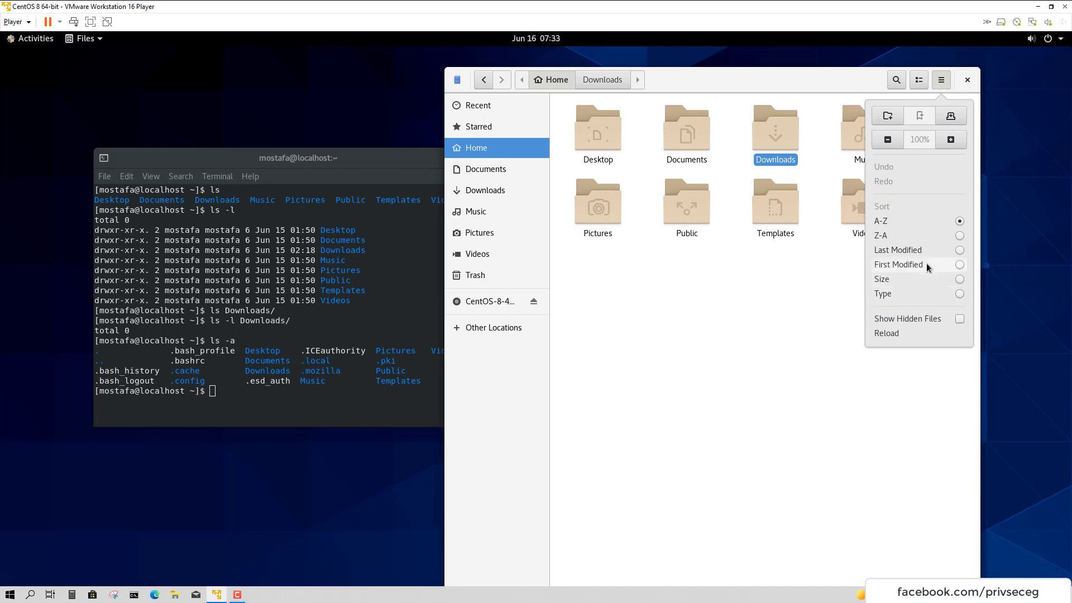
pyautogui.click(928, 318)
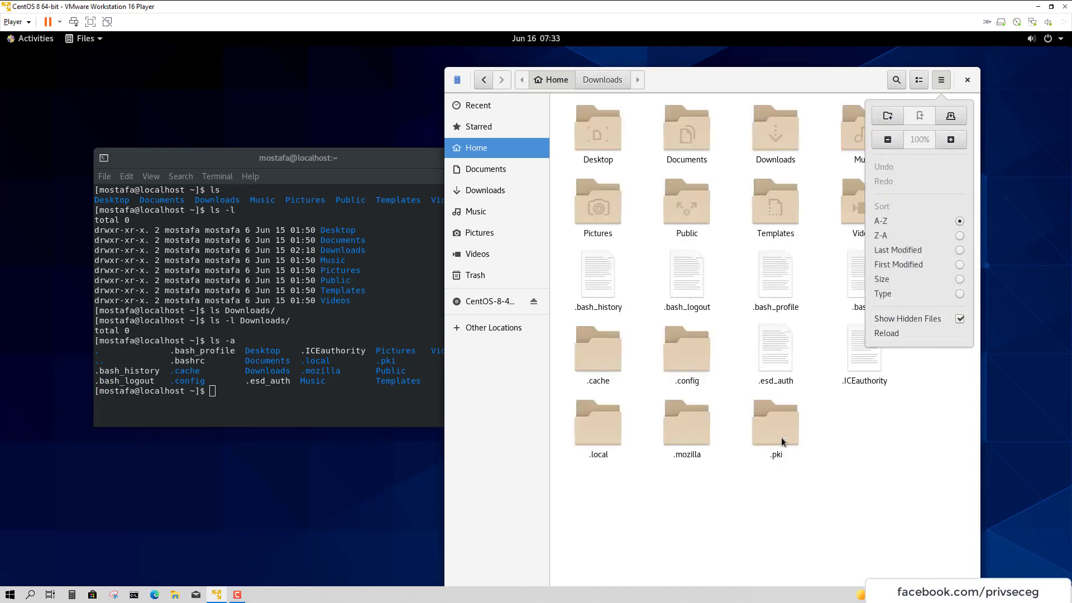
# Highlight .bash_profile in the terminal listing, then switch Show Hidden Files off in Files
pyautogui.click(196, 394)
pyautogui.moveTo(179, 351); pyautogui.dragTo(356, 351)
pyautogui.click(686, 349)
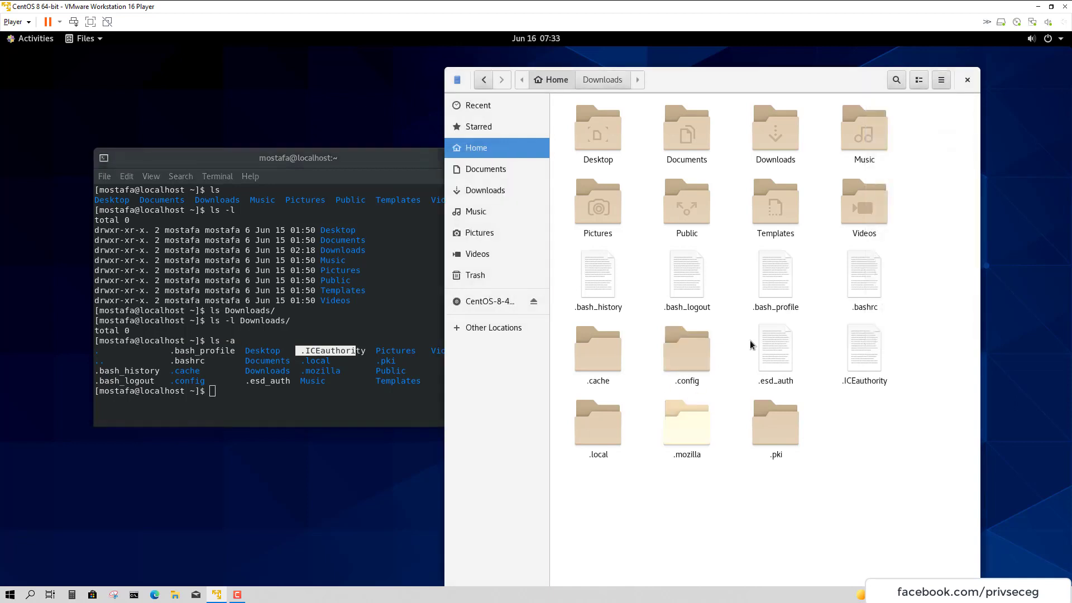
pyautogui.click(941, 80)
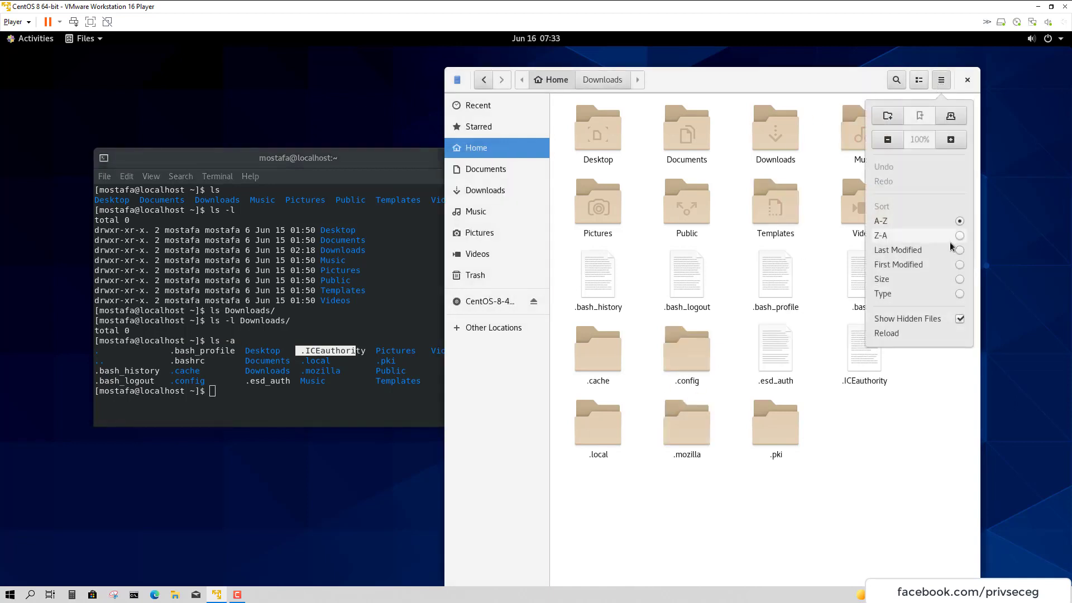
pyautogui.click(928, 323)
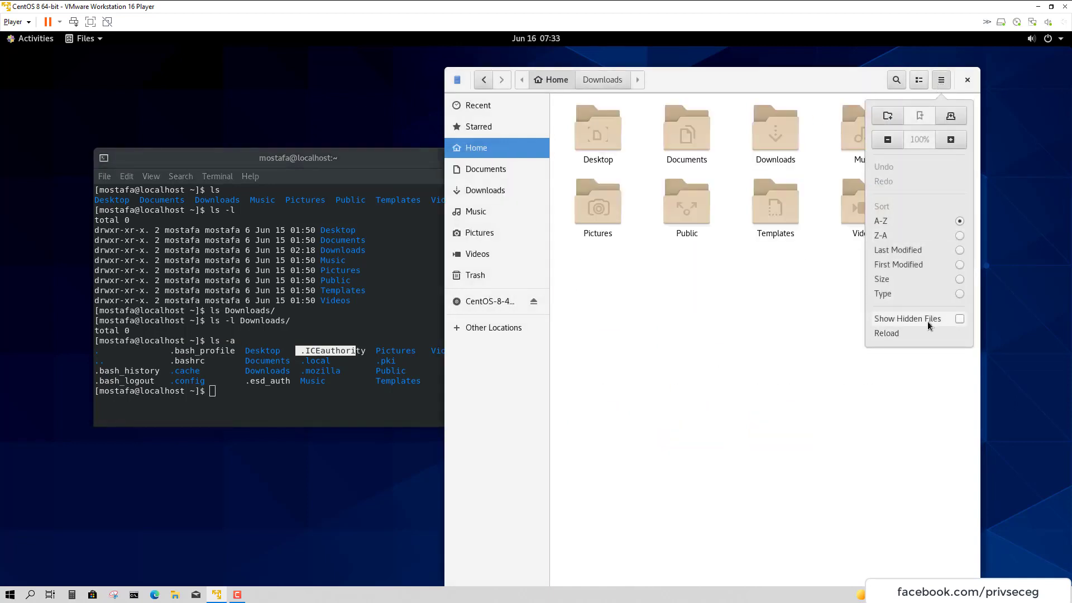